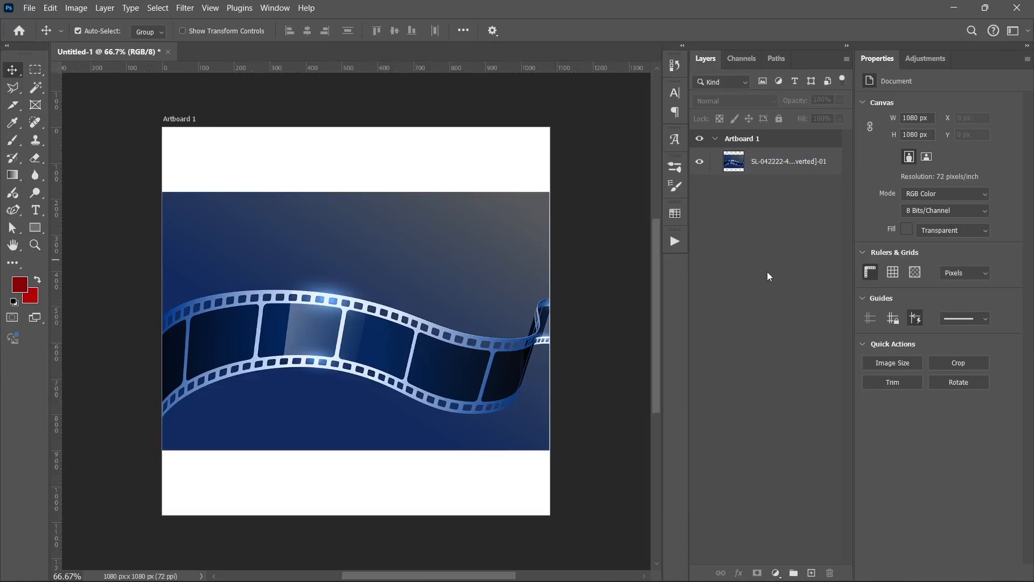
- Turn off Auto-Select and select the film strip layer in Artboard 1
click(78, 30)
click(751, 170)
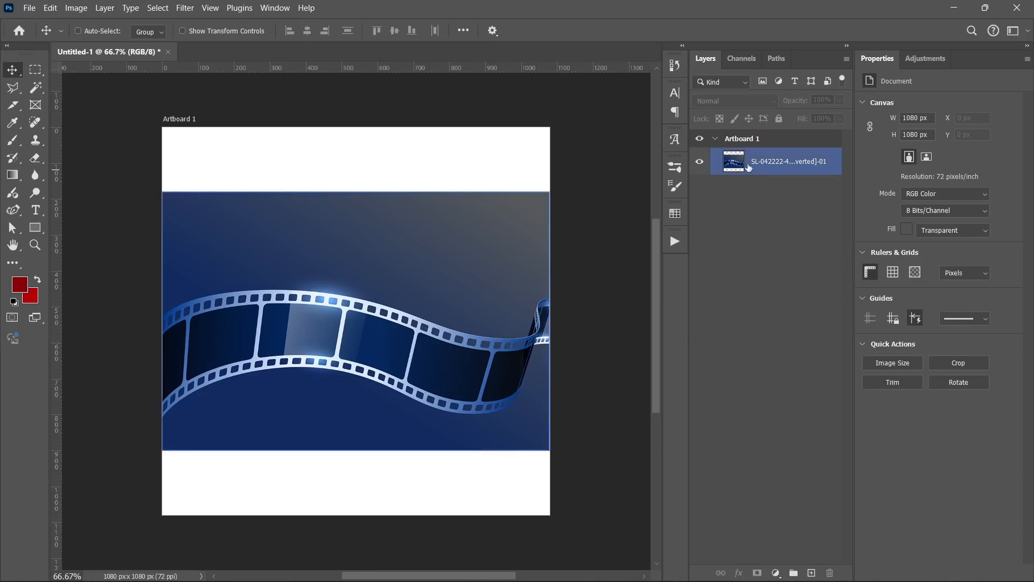
click(699, 163)
click(699, 163)
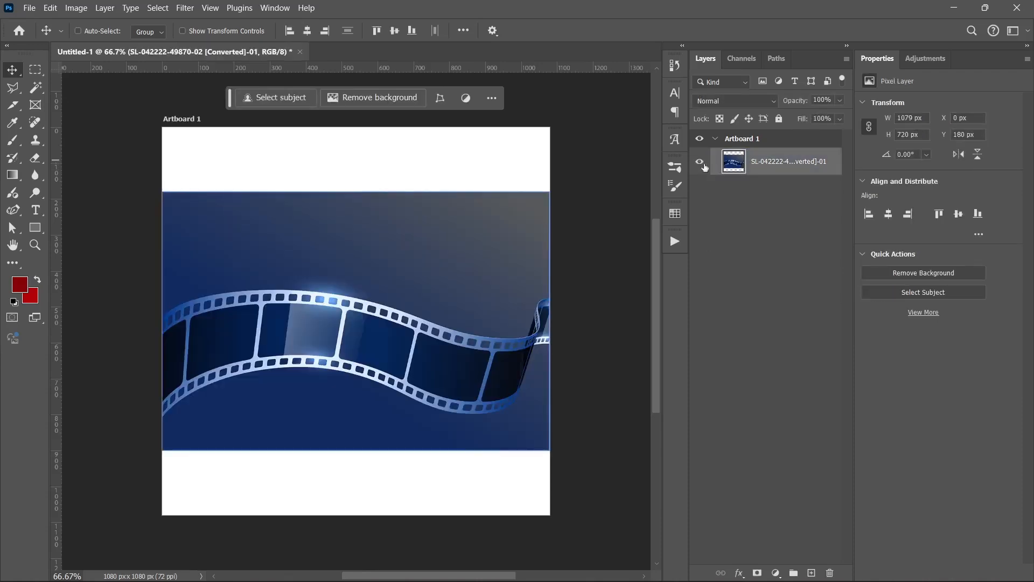
- Undo a trial move of the film strip image and convert its layer to a smart object
drag(414, 336, 438, 325)
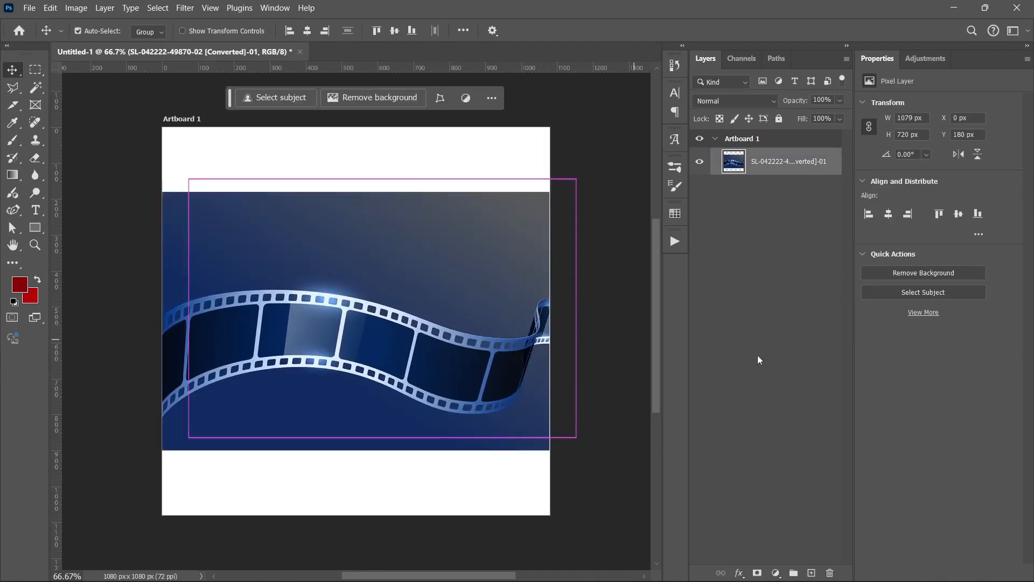
key(ctrl+z)
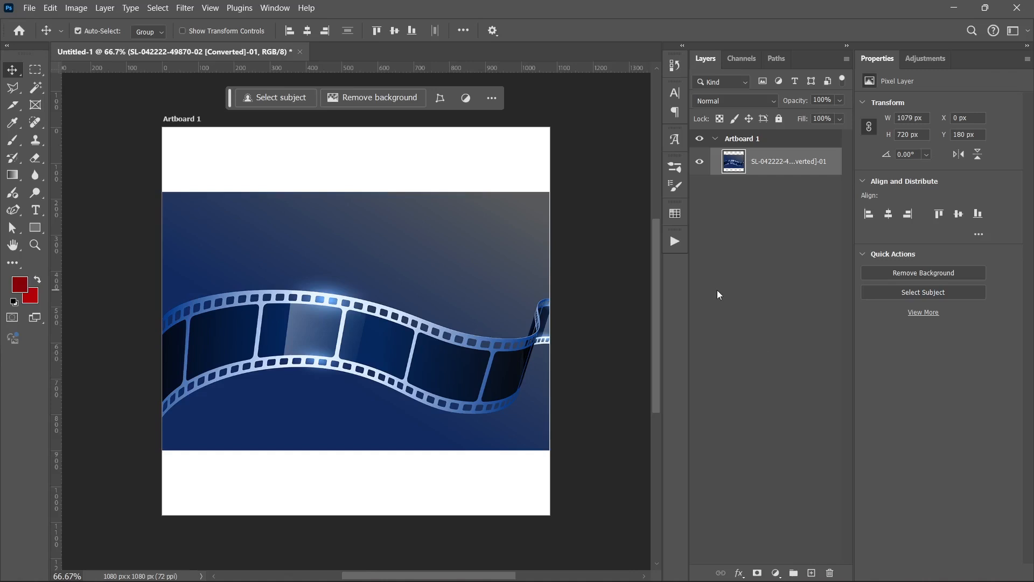
key(ctrl+z)
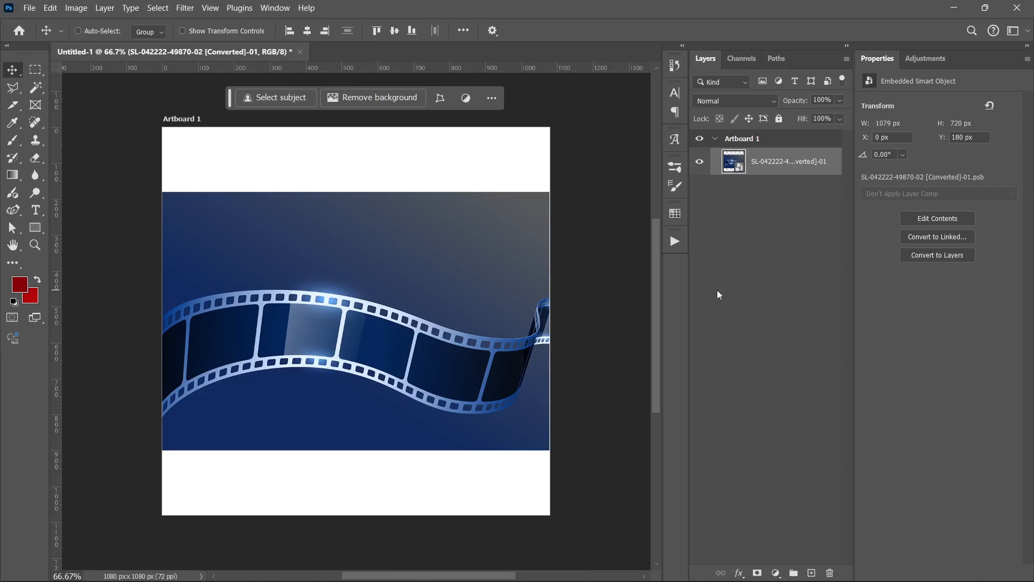
- Look up the Convert to Smart Object command and its assigned shortcut, and deselect the film strip layer
right_click(769, 164)
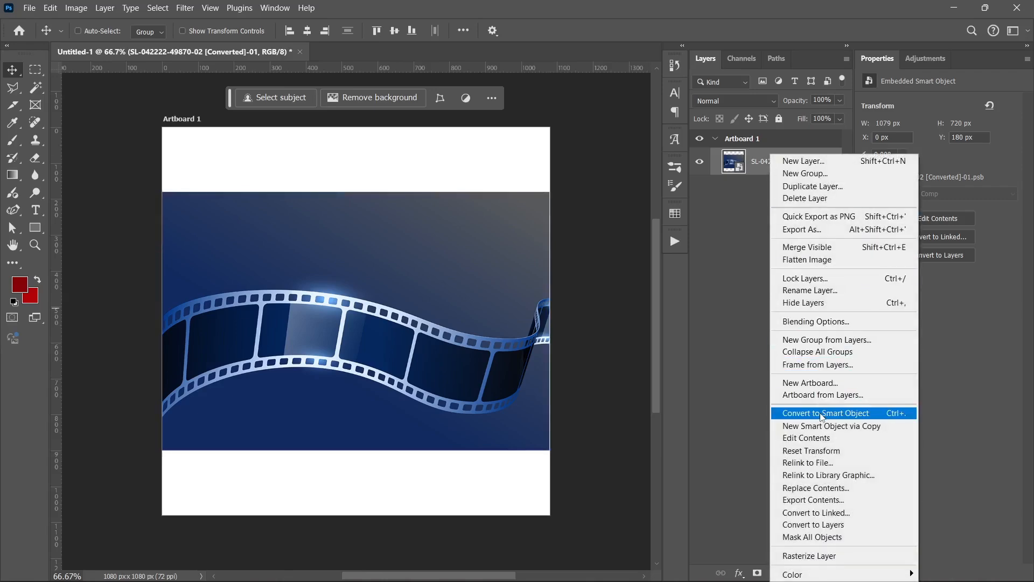
click(709, 295)
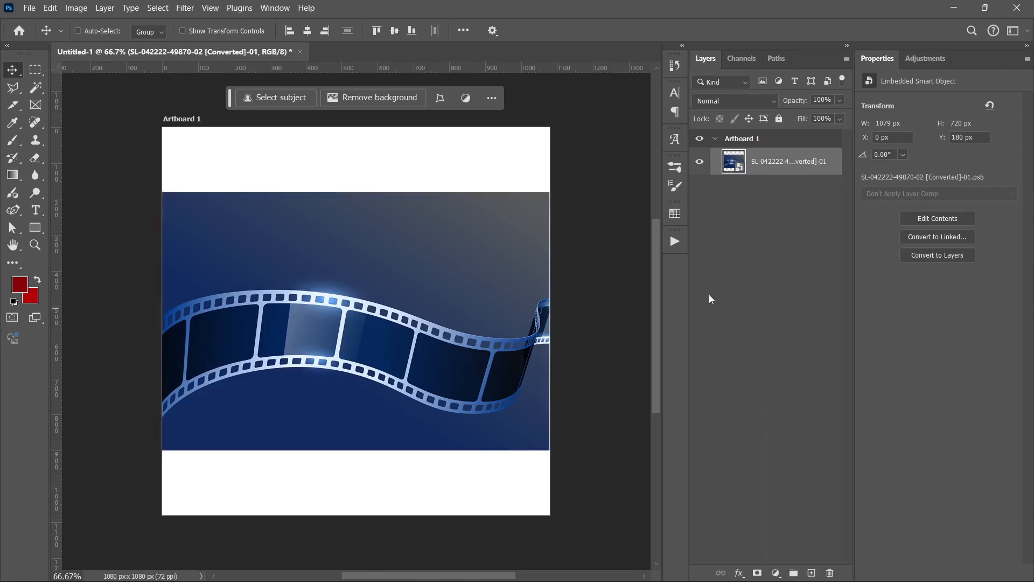
click(161, 4)
mouse_move(105, 8)
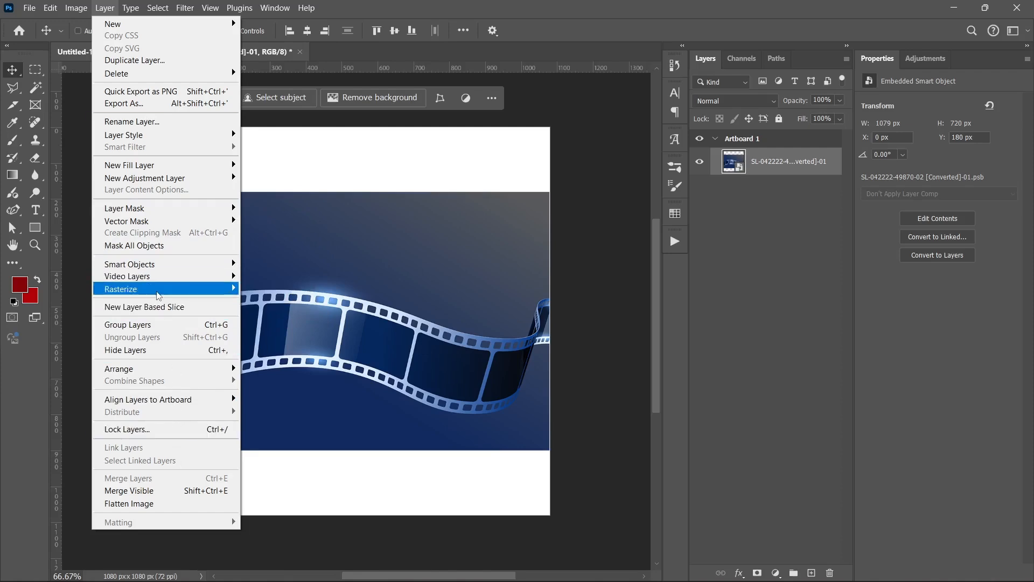
mouse_move(158, 275)
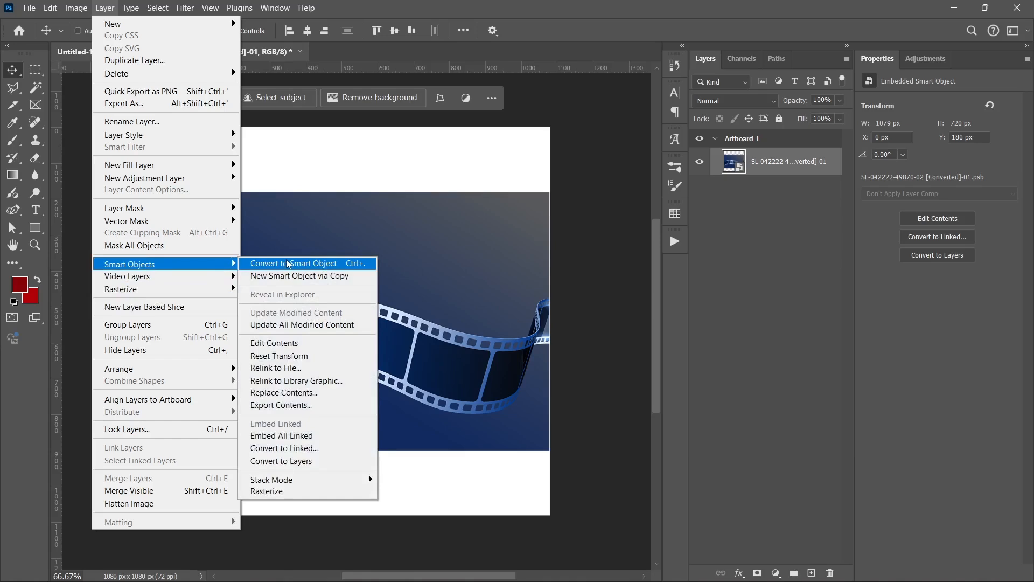
click(785, 224)
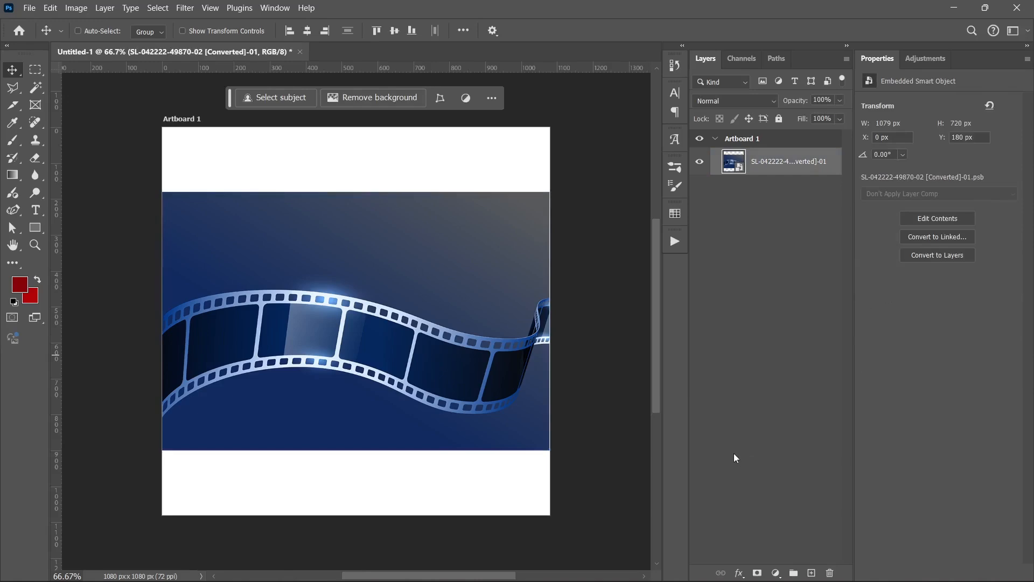
click(769, 307)
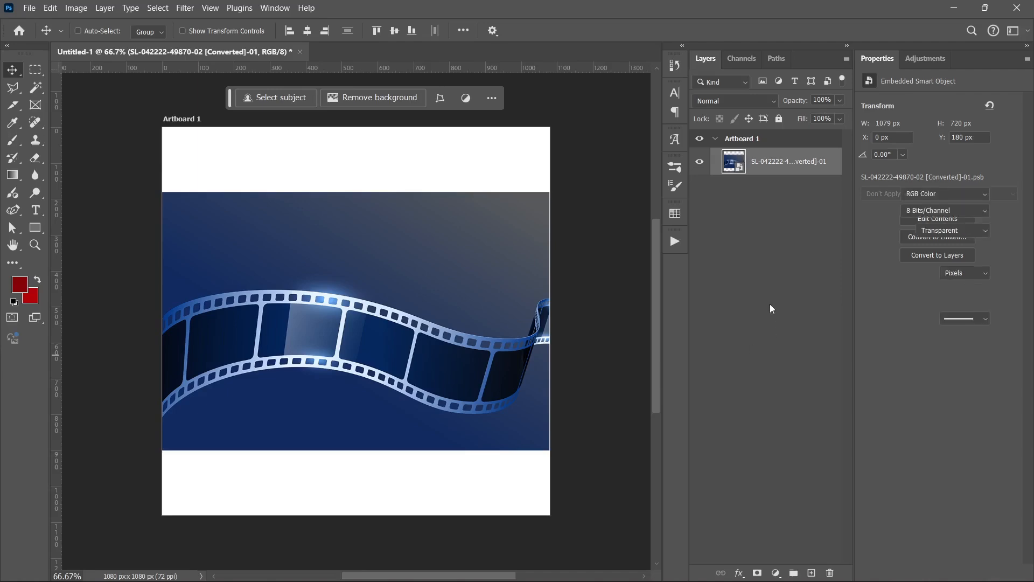
- Open the keyboard shortcuts editor for the application menu commands
click(28, 10)
mouse_move(48, 7)
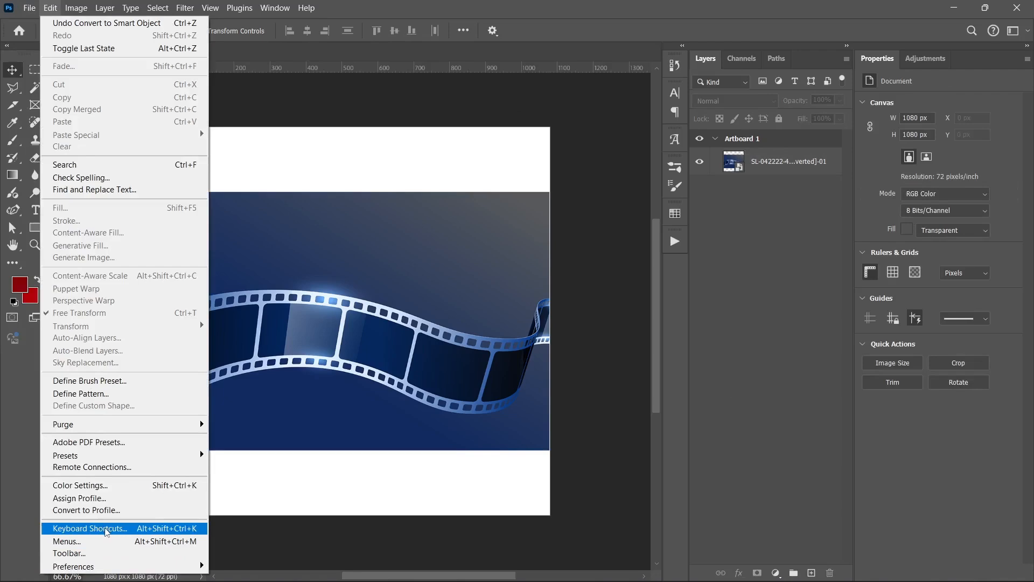
click(103, 532)
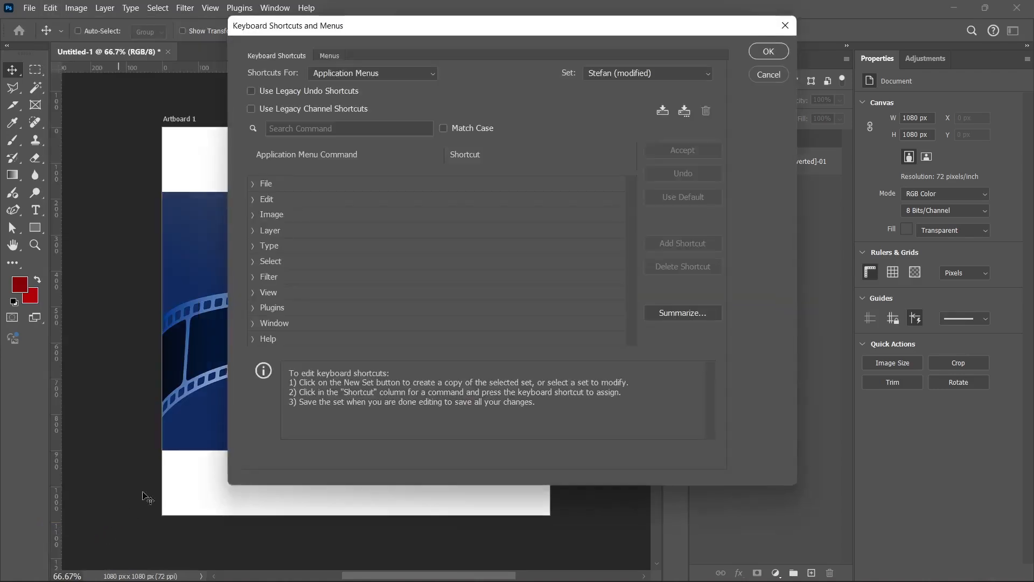
drag(433, 27, 426, 40)
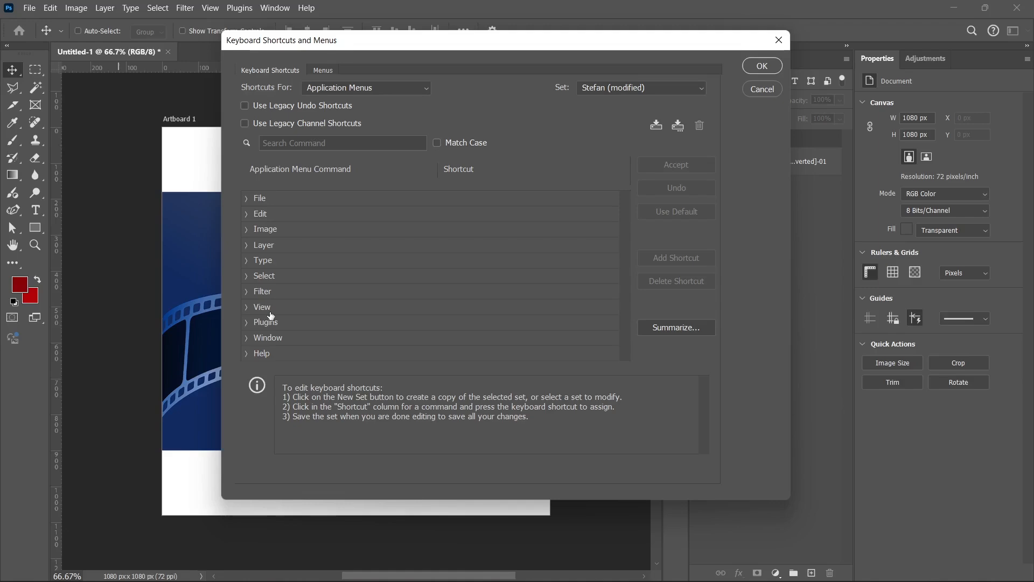
- Examine the shortcuts assigned to the File commands and collapse that list again
click(247, 200)
scroll(310, 283, down, 3)
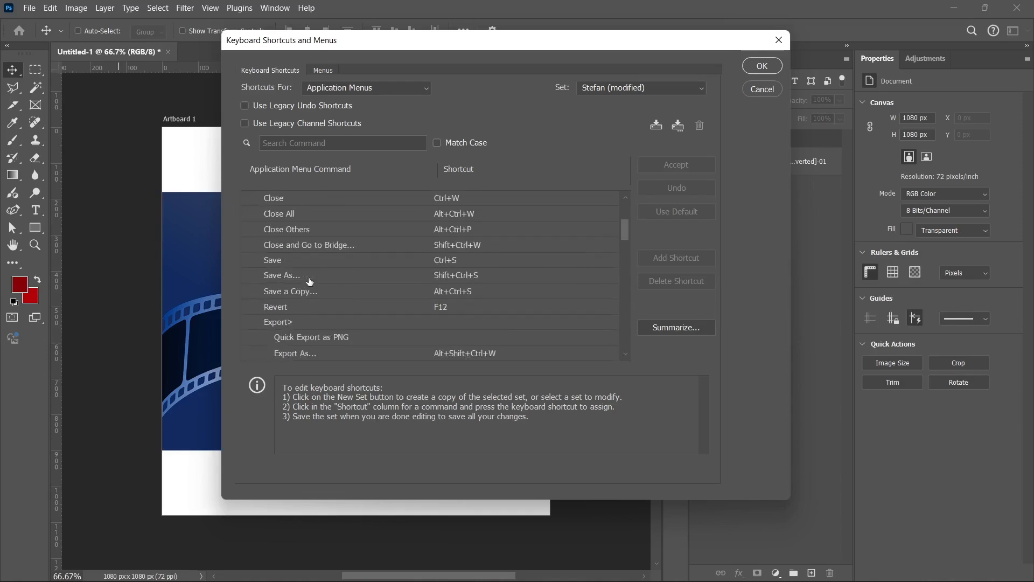
scroll(280, 262, up, 2)
scroll(280, 261, up, 2)
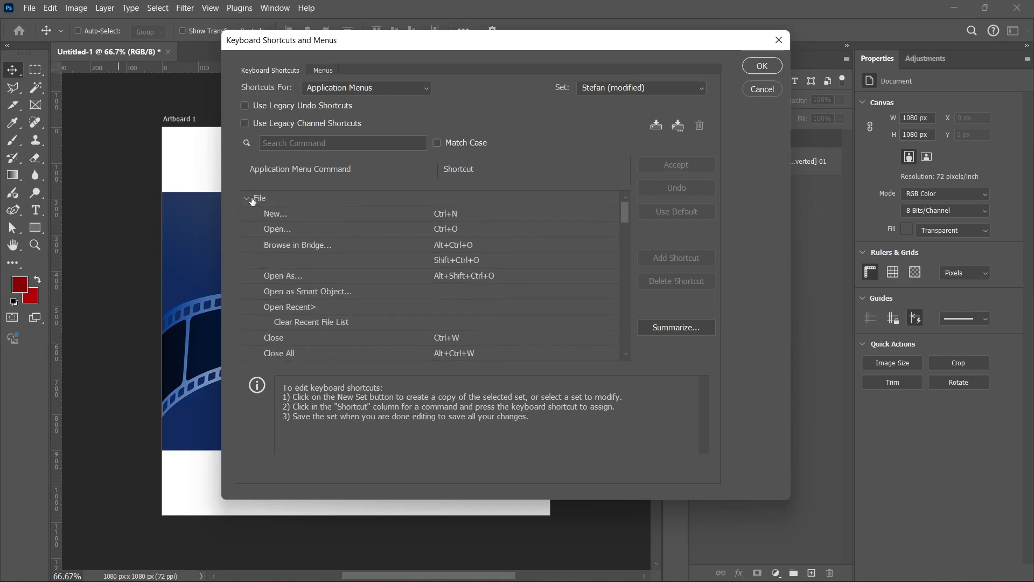
click(248, 200)
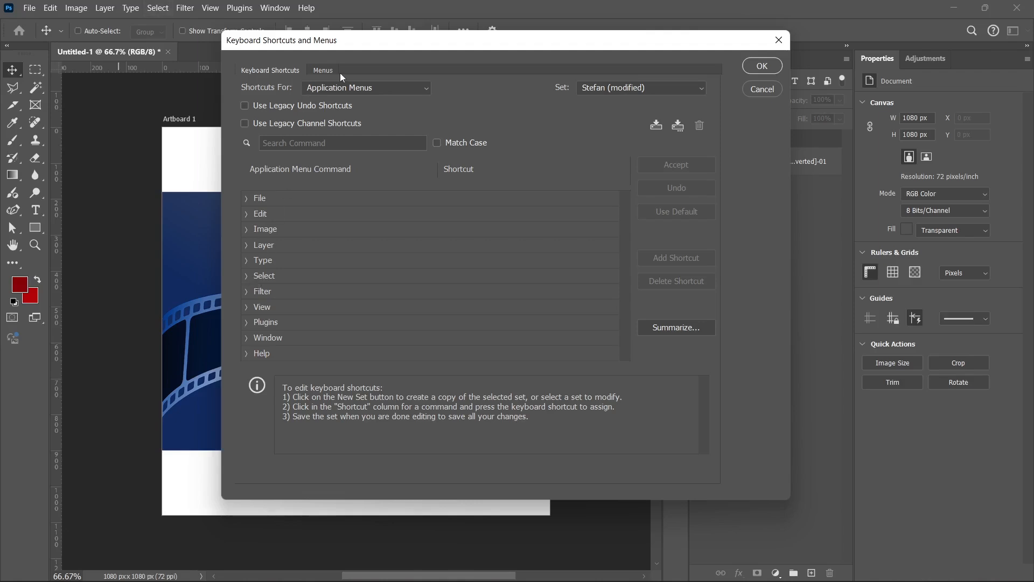
drag(421, 46, 398, 51)
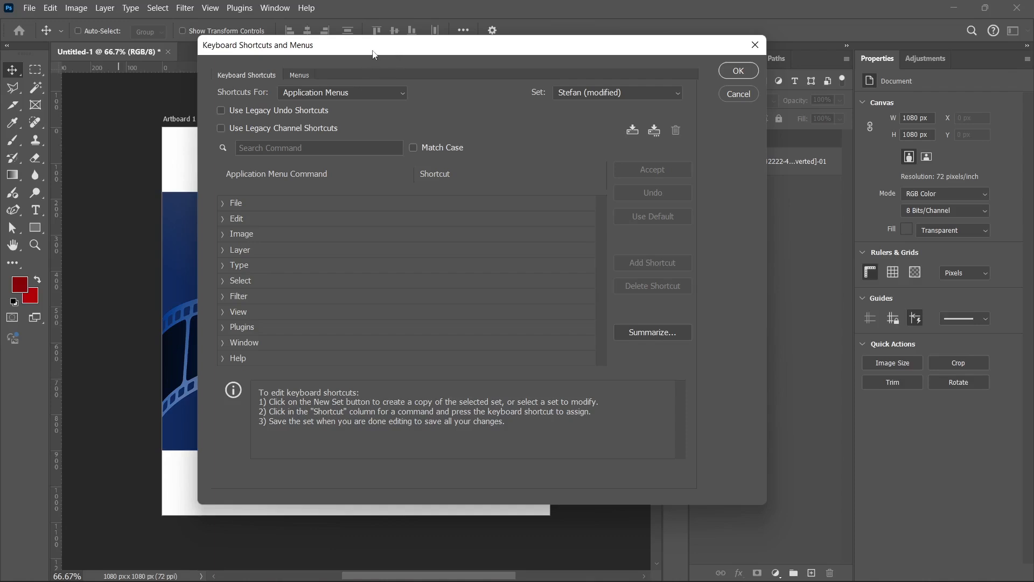
drag(379, 50, 375, 44)
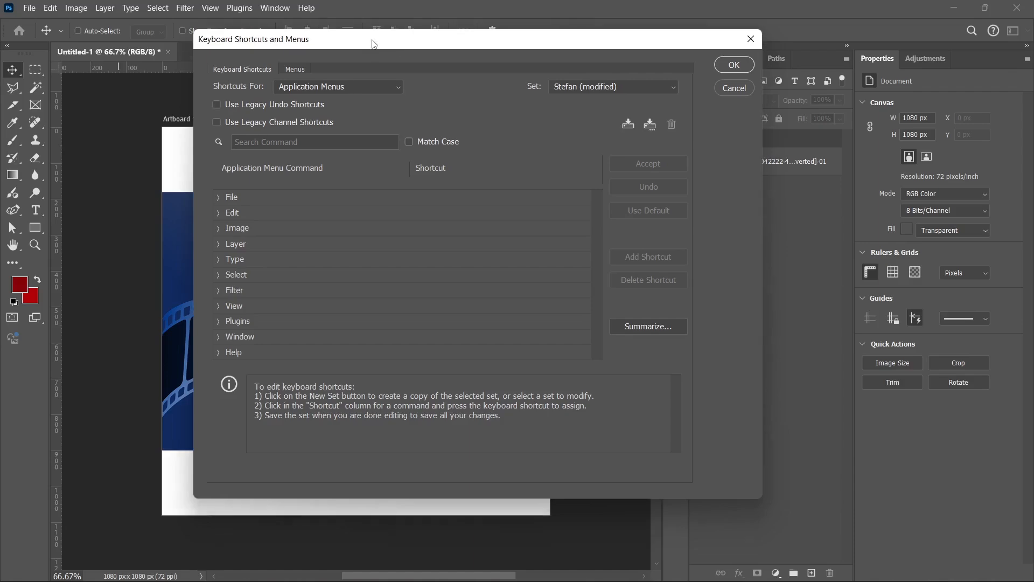
- Find Convert to Smart Object among the Layer commands and open its shortcut for editing
click(219, 244)
scroll(276, 274, down, 5)
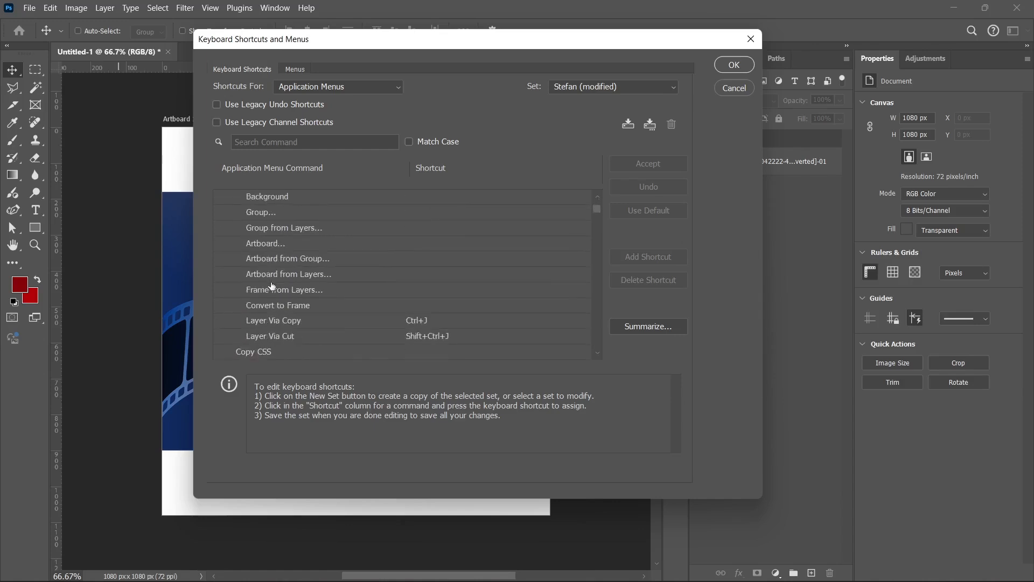
scroll(265, 278, down, 5)
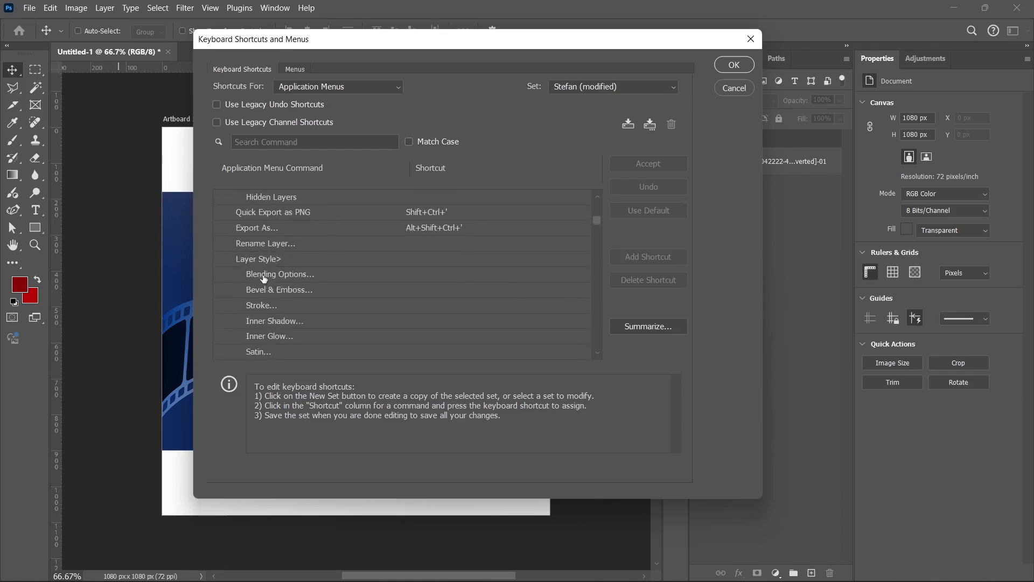
scroll(262, 278, down, 6)
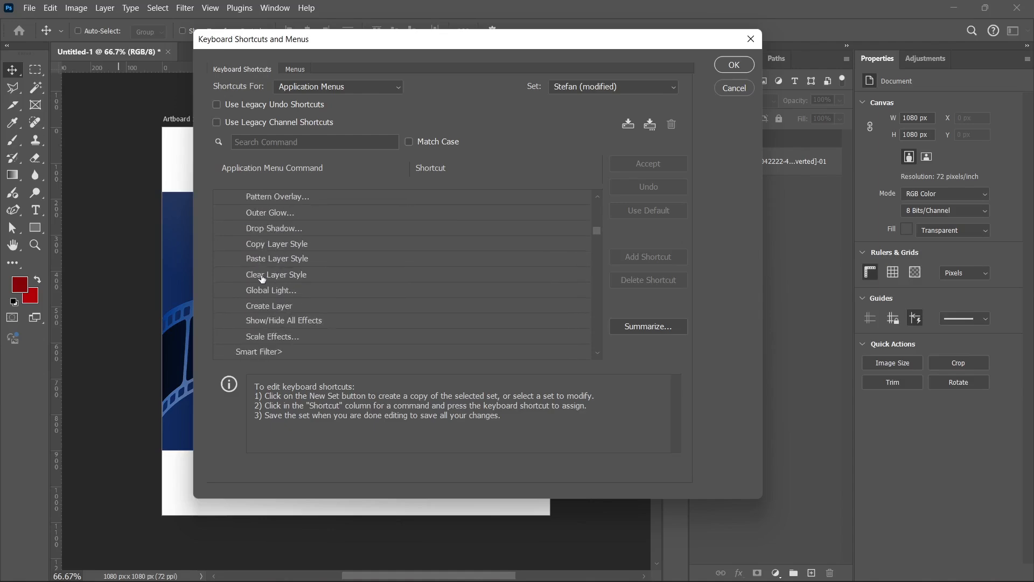
scroll(262, 278, down, 5)
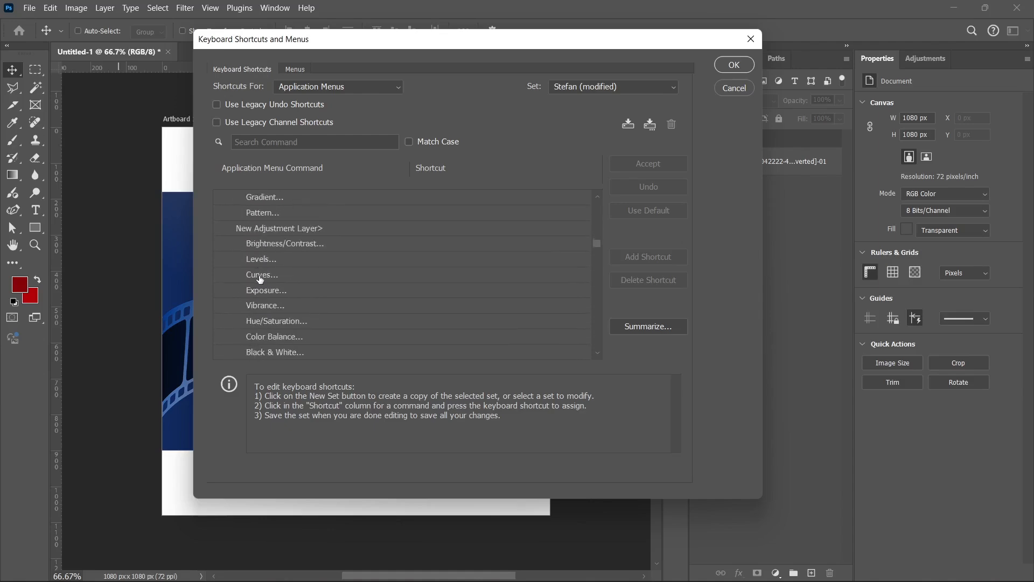
scroll(259, 278, down, 6)
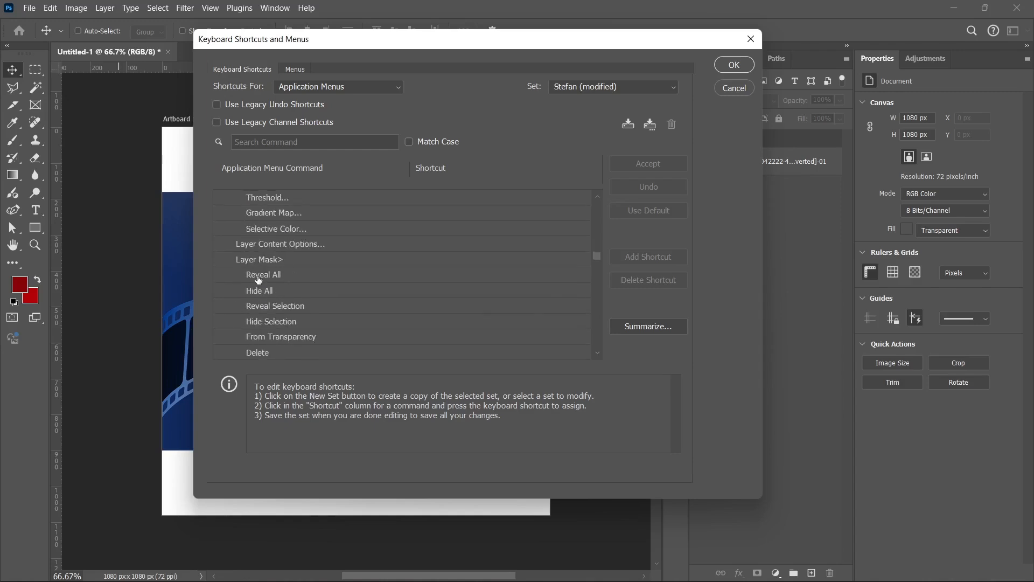
scroll(258, 263, down, 6)
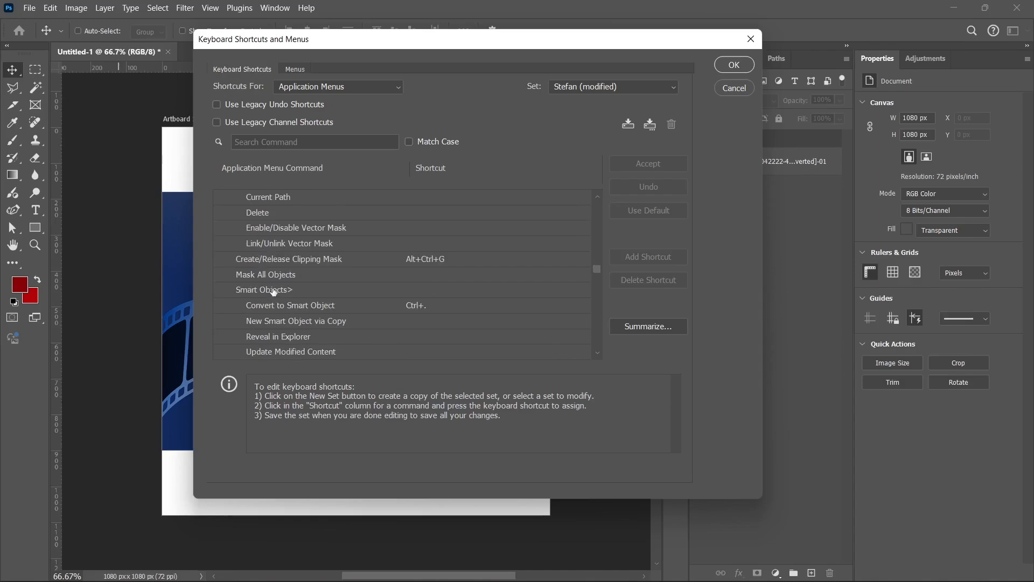
scroll(272, 288, down, 1)
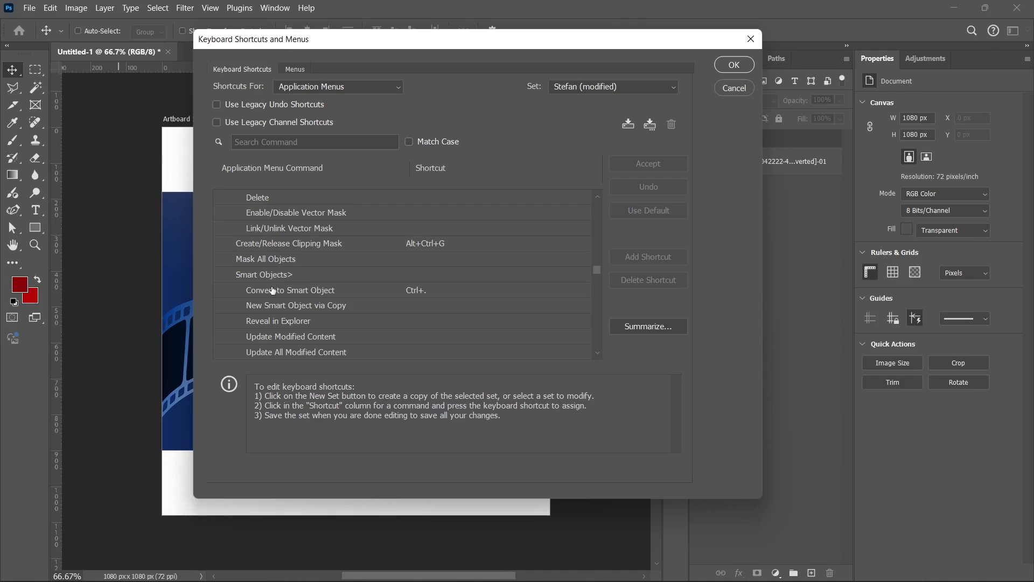
click(272, 289)
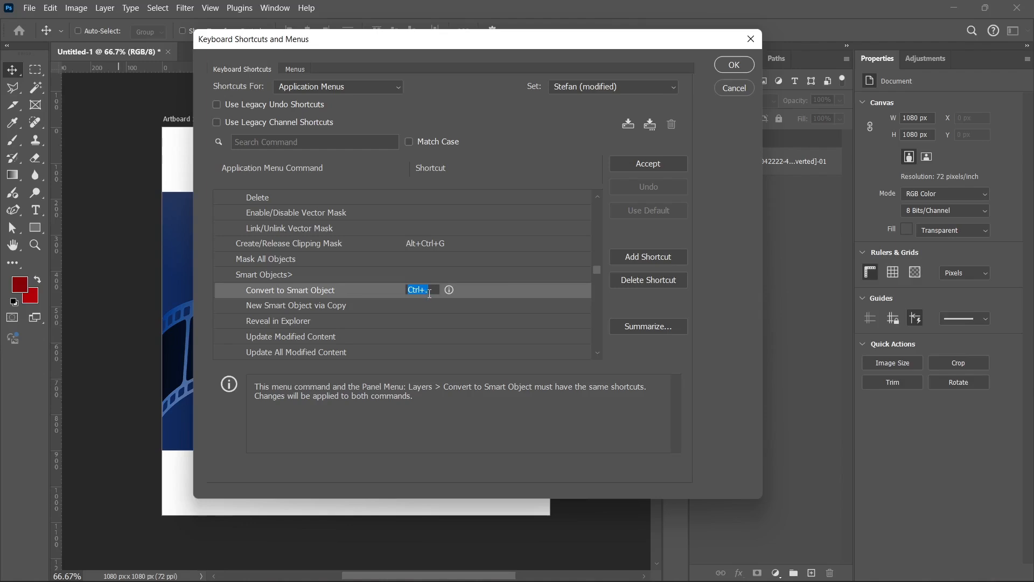
click(463, 293)
- Try G and Ctrl+G as shortcuts for New Smart Object via Copy and clear the entry
click(368, 311)
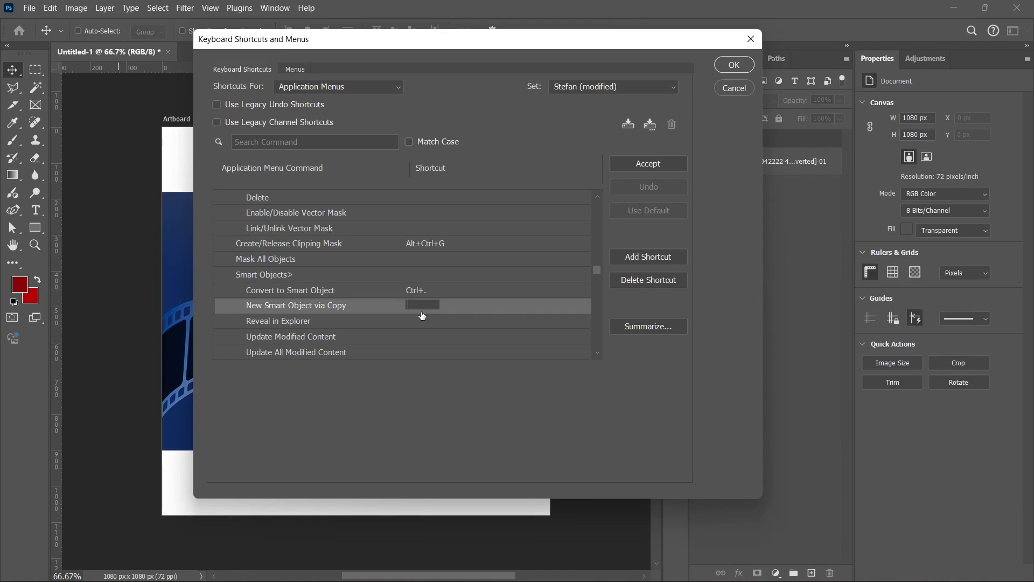
key(g)
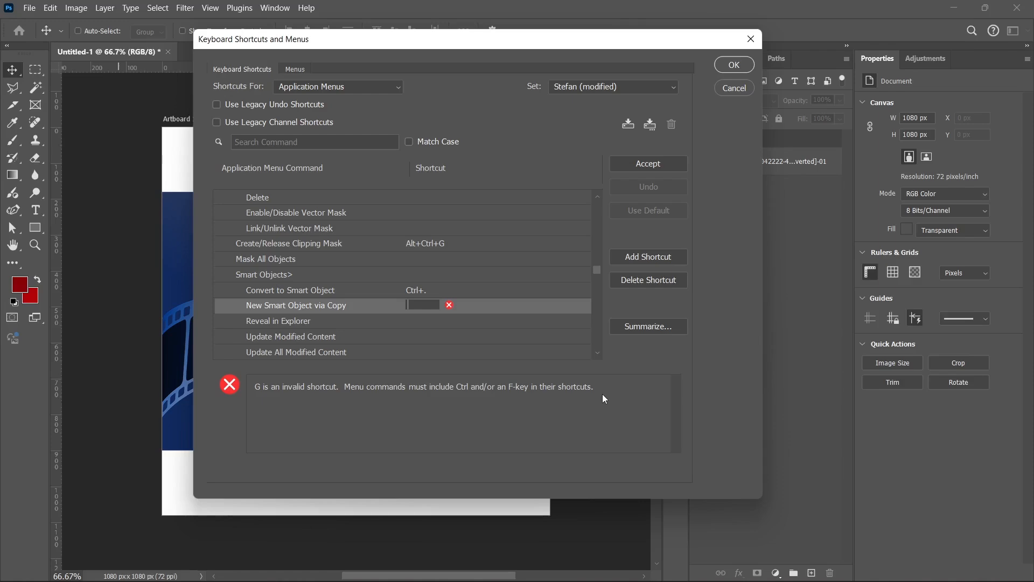
key(ctrl+g)
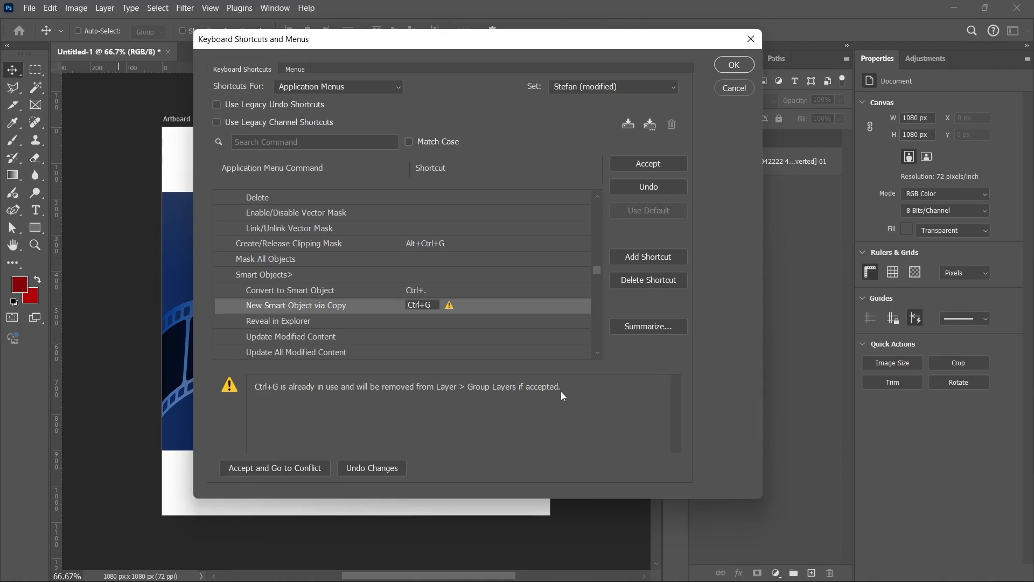
key(BackSpace)
key(BackSpace)
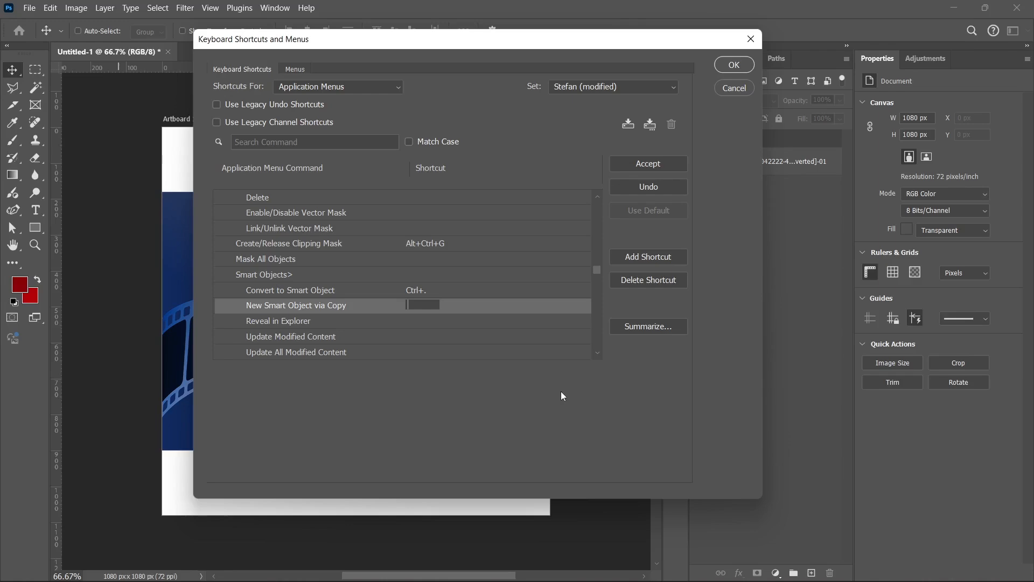
- Try Alt+Shift+Ctrl+J as the shortcut for New Smart Object via Copy and clear it
key(ctrl)
key(alt)
key(ctrl+alt+shift+j)
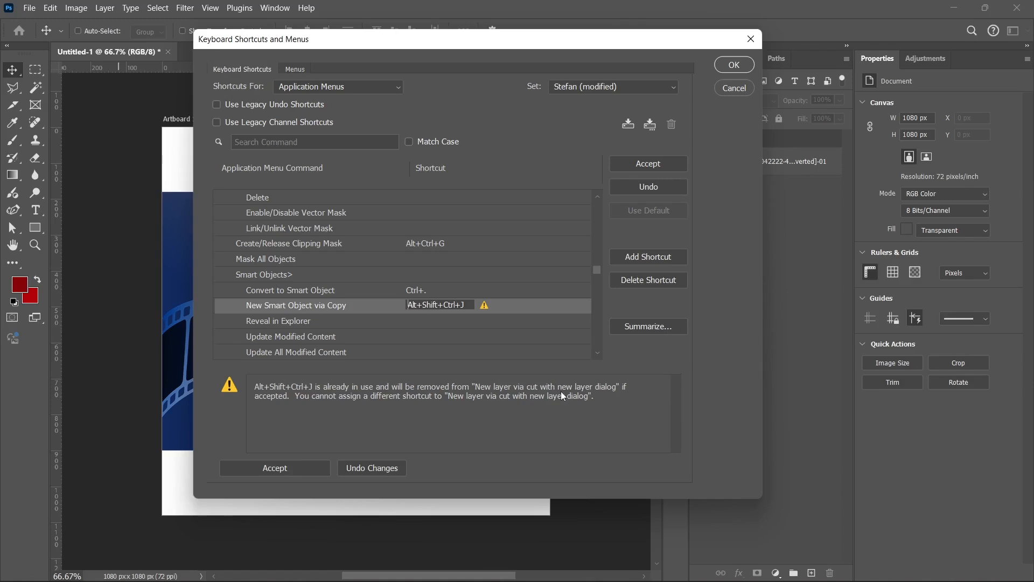
key(BackSpace)
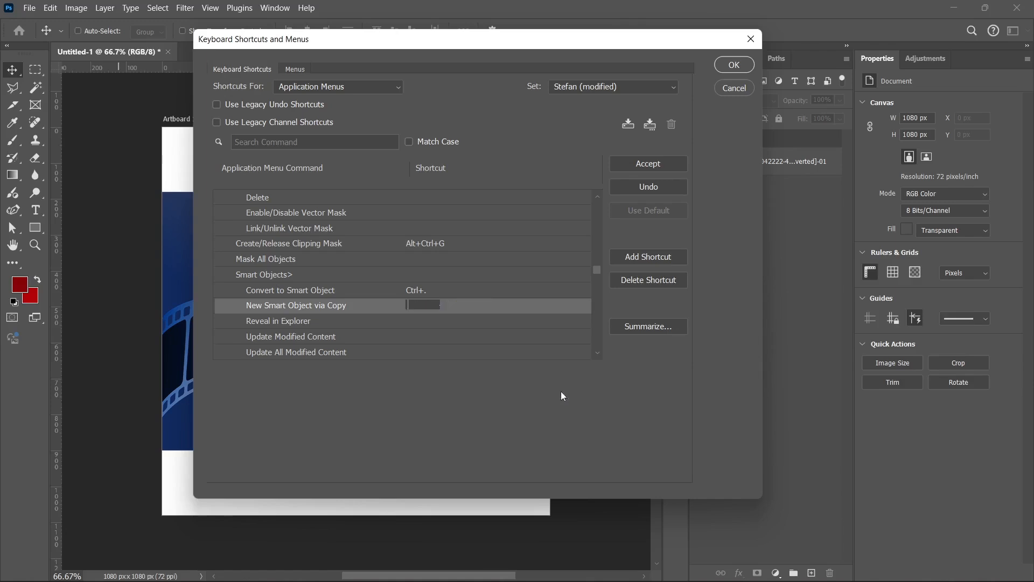
- Try Alt+Shift+Ctrl+M as the shortcut for New Smart Object via Copy and clear it
key(ctrl)
key(ctrl+alt+shift+m)
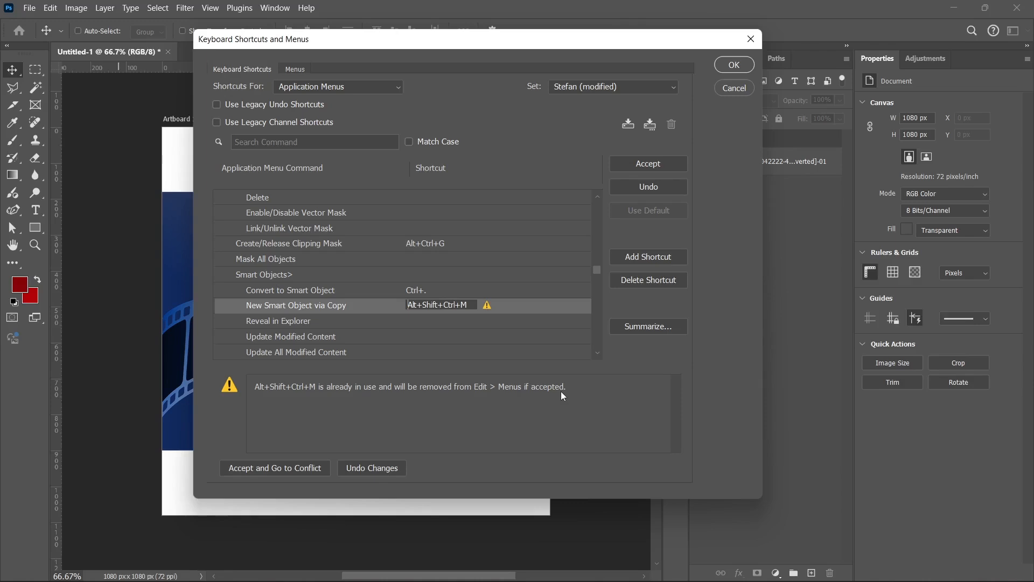
key(BackSpace)
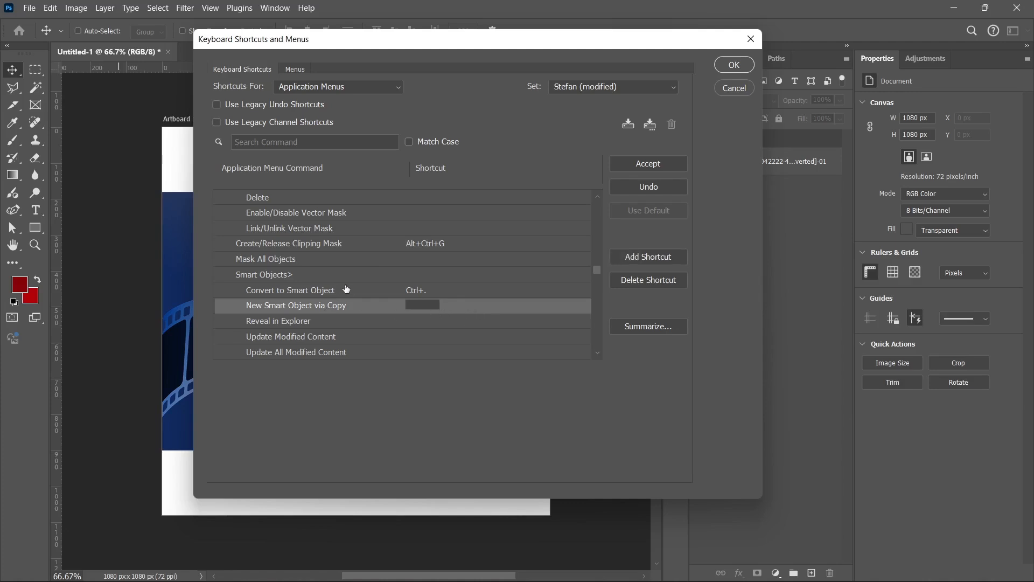
- Collapse the Layer commands and expand the Filter commands to find Gaussian Blur in the Blur group
drag(596, 269, 593, 204)
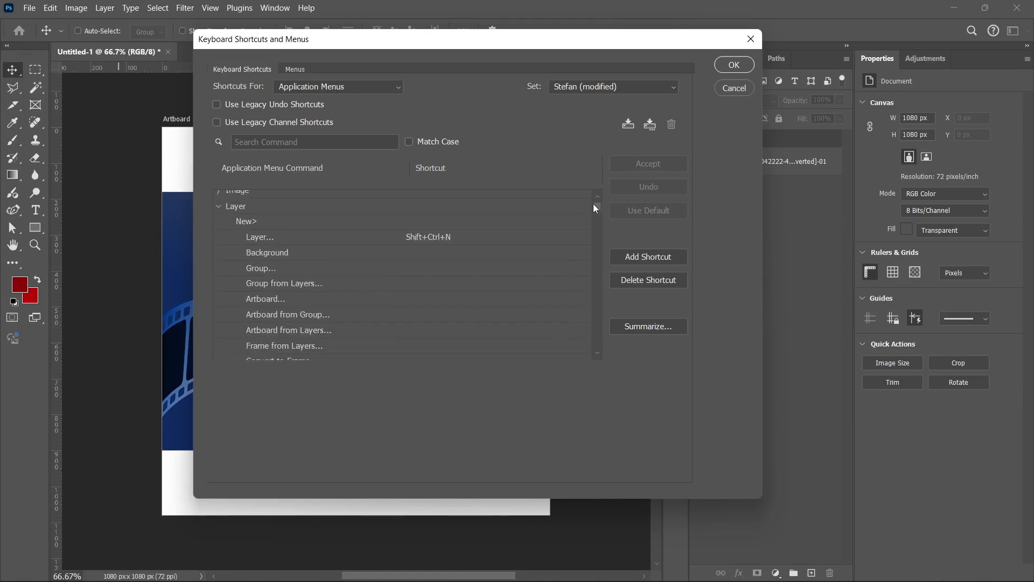
click(247, 210)
click(218, 208)
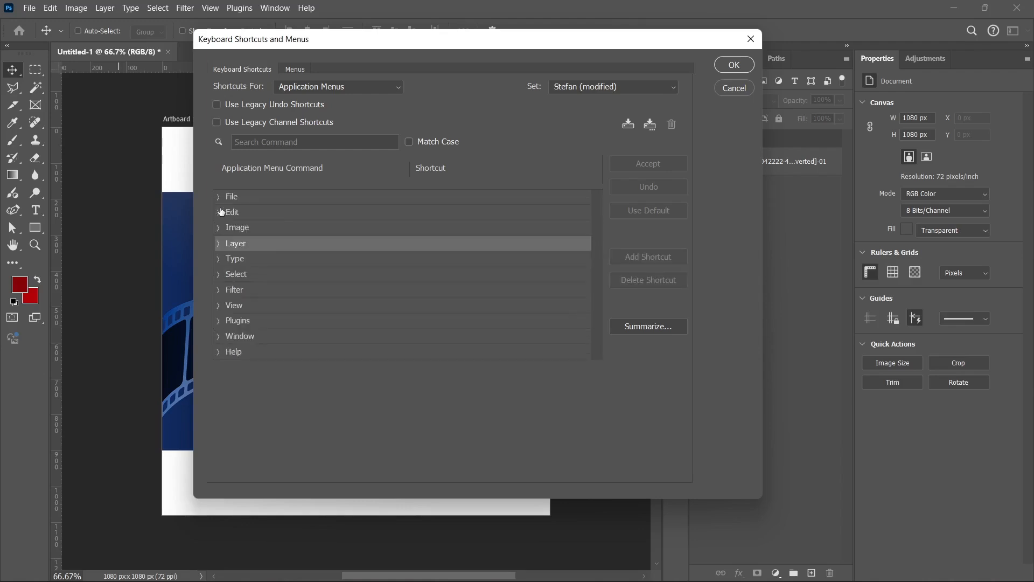
click(218, 290)
scroll(270, 300, down, 1)
scroll(270, 299, down, 1)
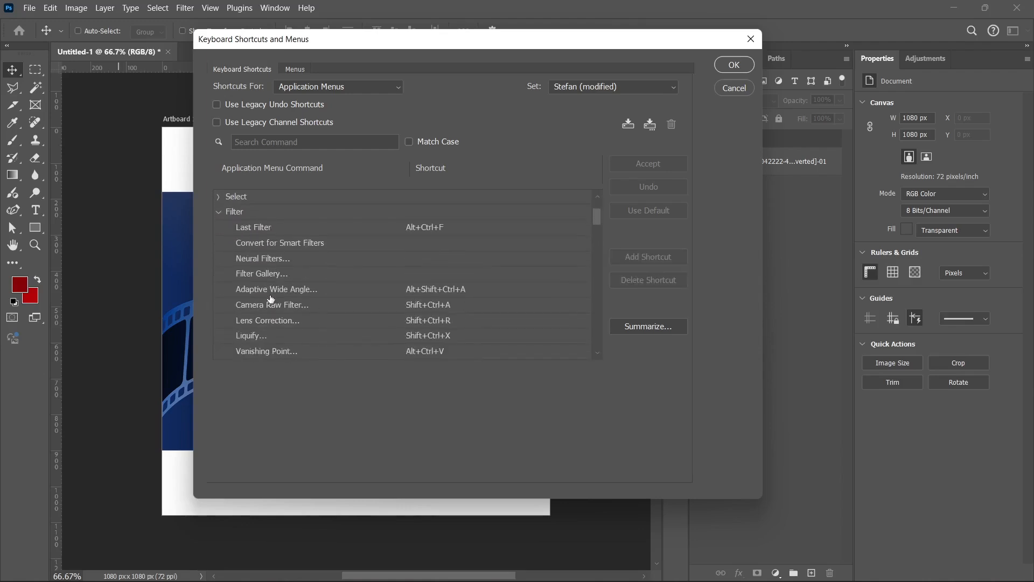
scroll(270, 299, down, 1)
scroll(266, 301, down, 2)
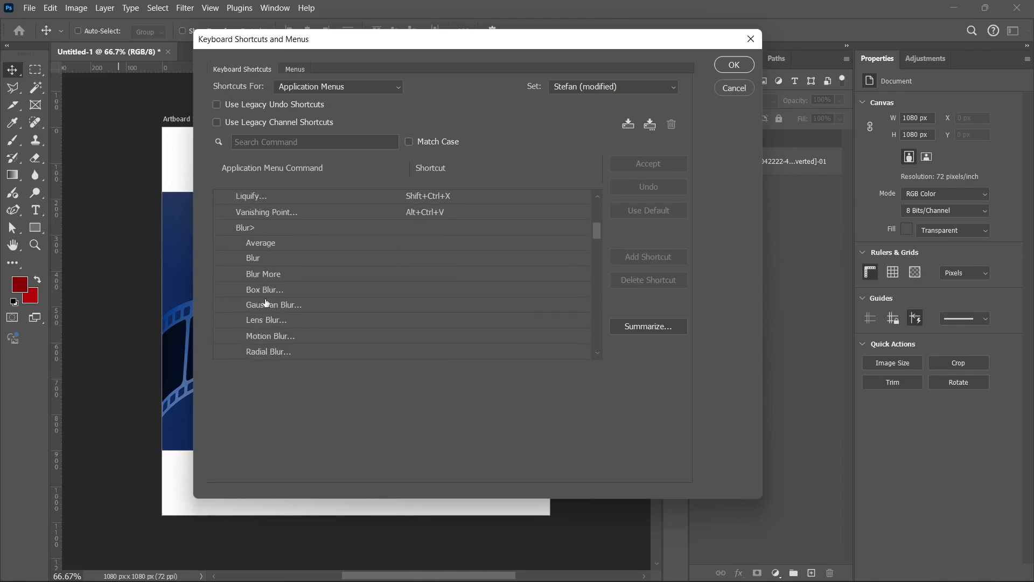
- Assign Alt+Shift+Ctrl+G as the shortcut for Gaussian Blur and accept it
click(269, 304)
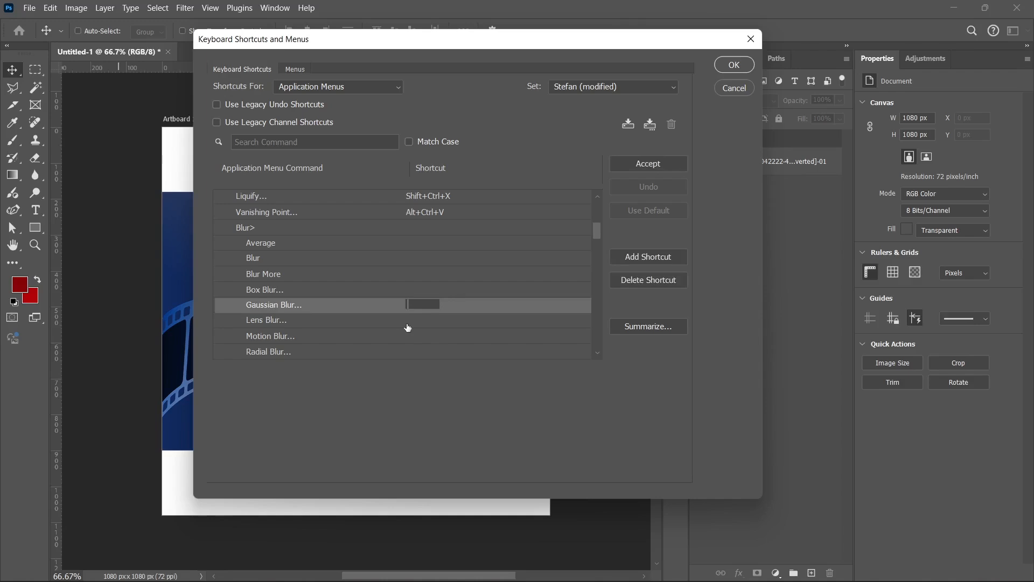
key(ctrl)
key(ctrl+shift+alt+g)
click(651, 163)
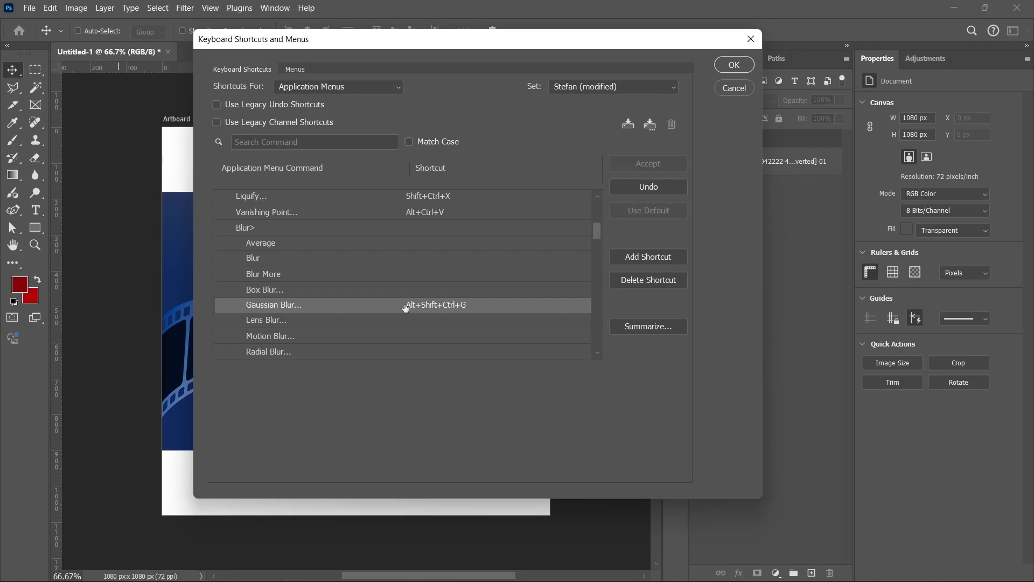
- Collapse the Filter commands and expand the Layer commands to find Reveal All in the Layer Mask group
scroll(407, 300, down, 2)
scroll(407, 299, down, 2)
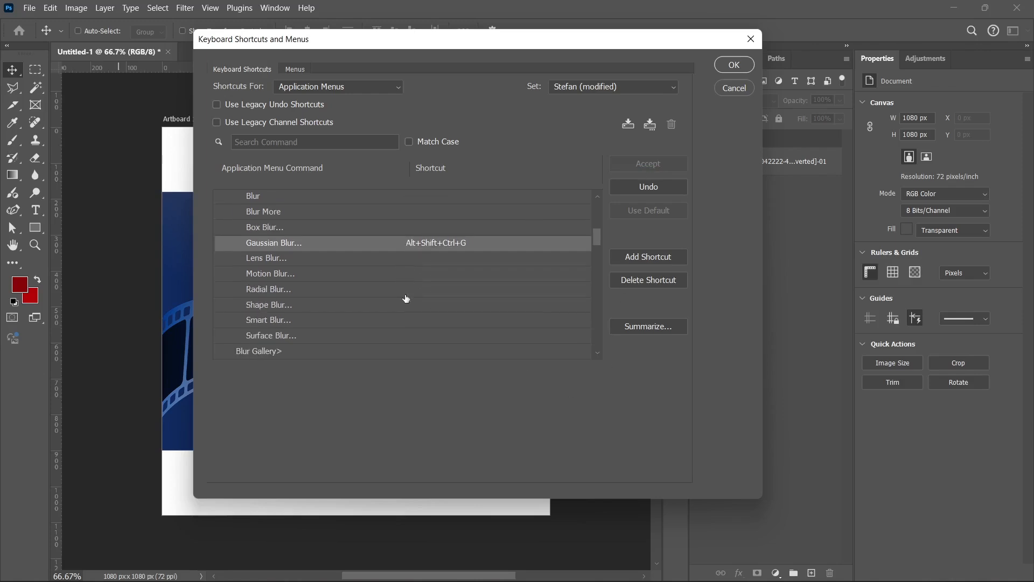
scroll(401, 298, up, 5)
scroll(276, 334, up, 8)
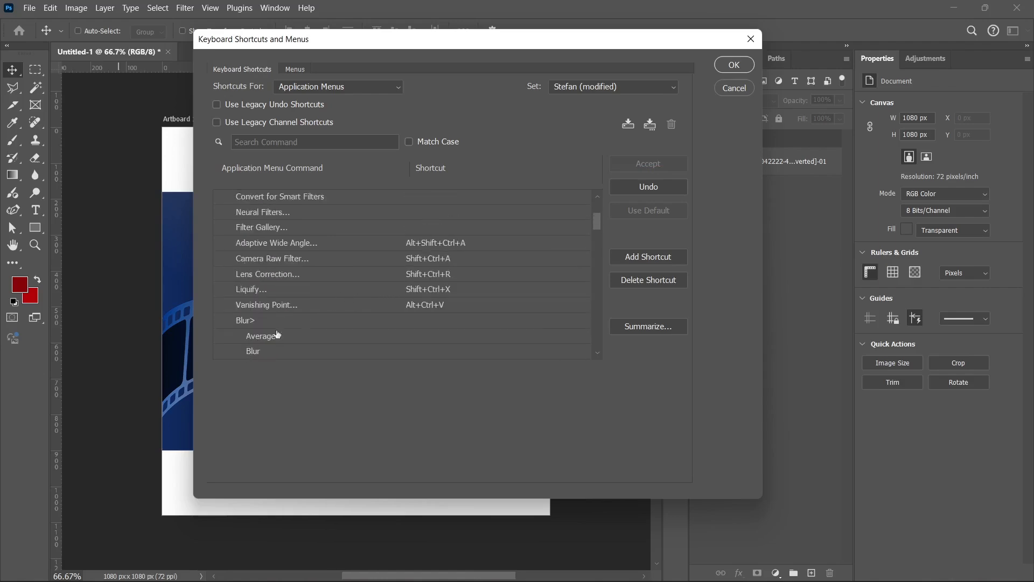
click(220, 260)
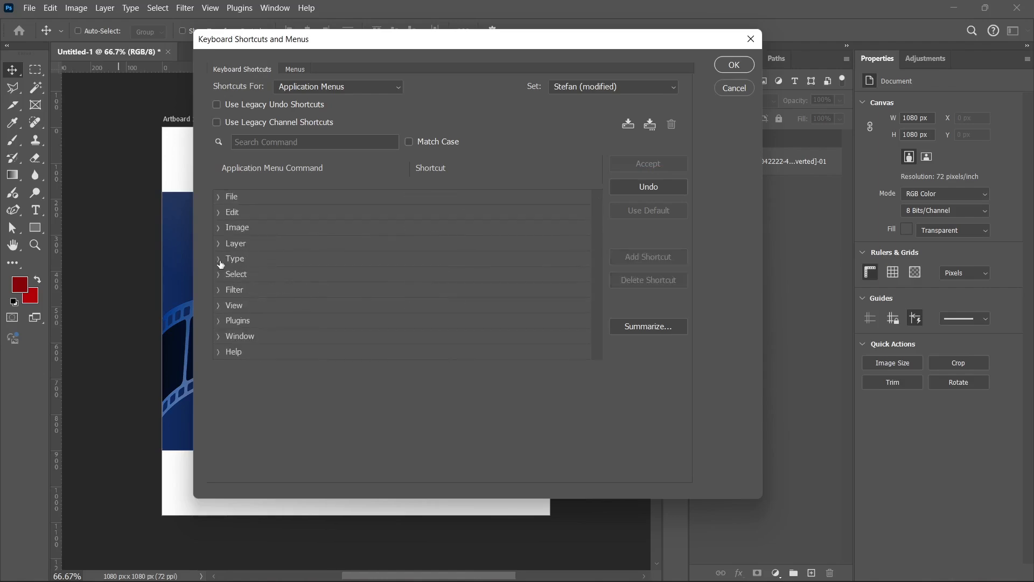
click(216, 249)
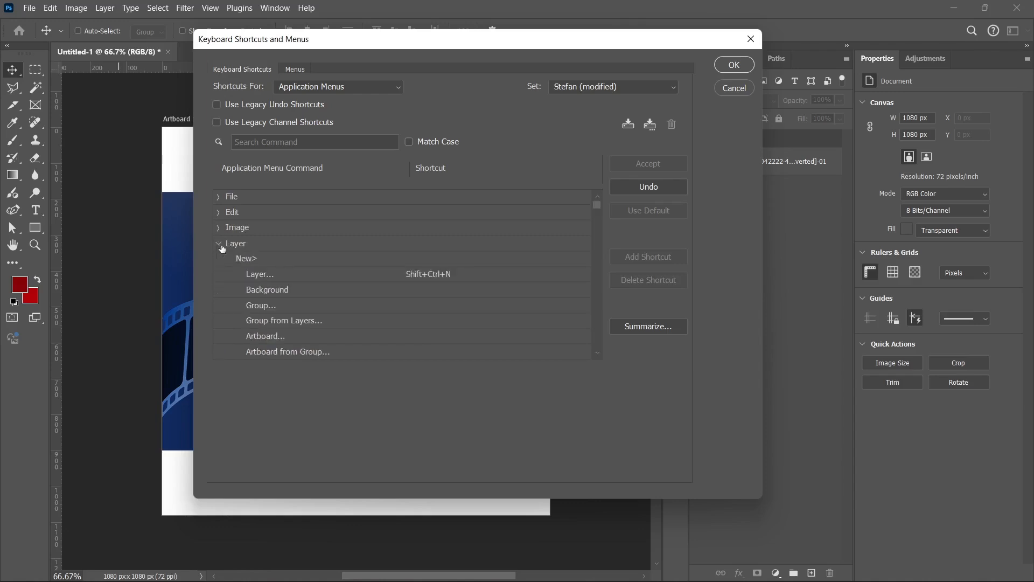
scroll(289, 274, down, 4)
scroll(290, 281, down, 4)
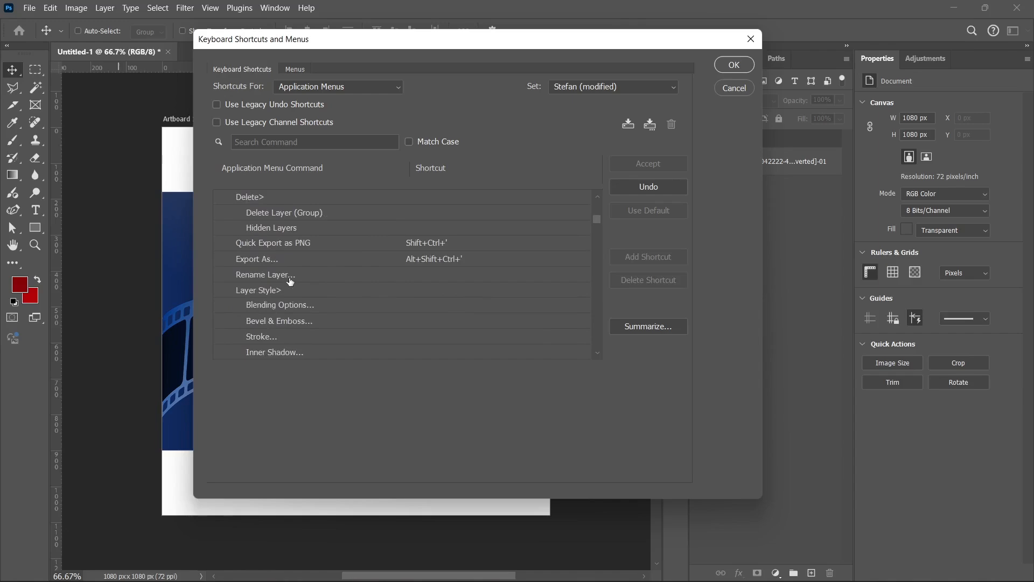
scroll(290, 280, down, 6)
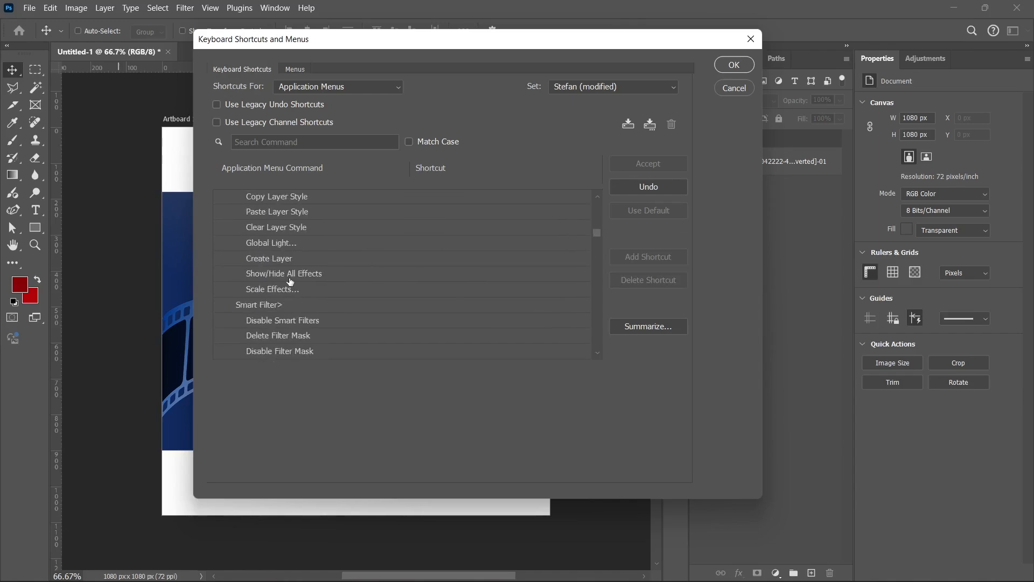
scroll(290, 280, down, 3)
scroll(290, 281, down, 5)
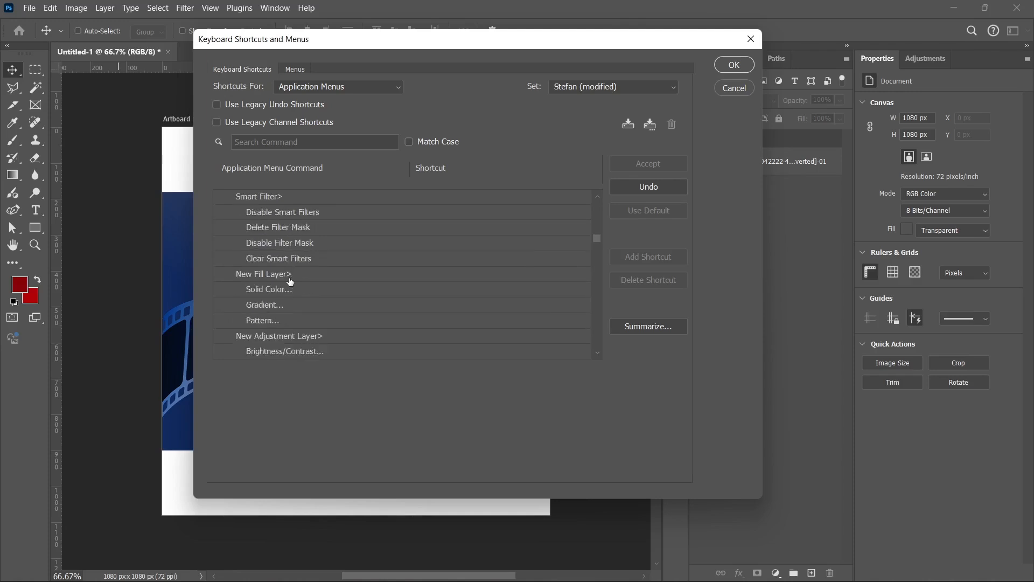
scroll(289, 281, down, 5)
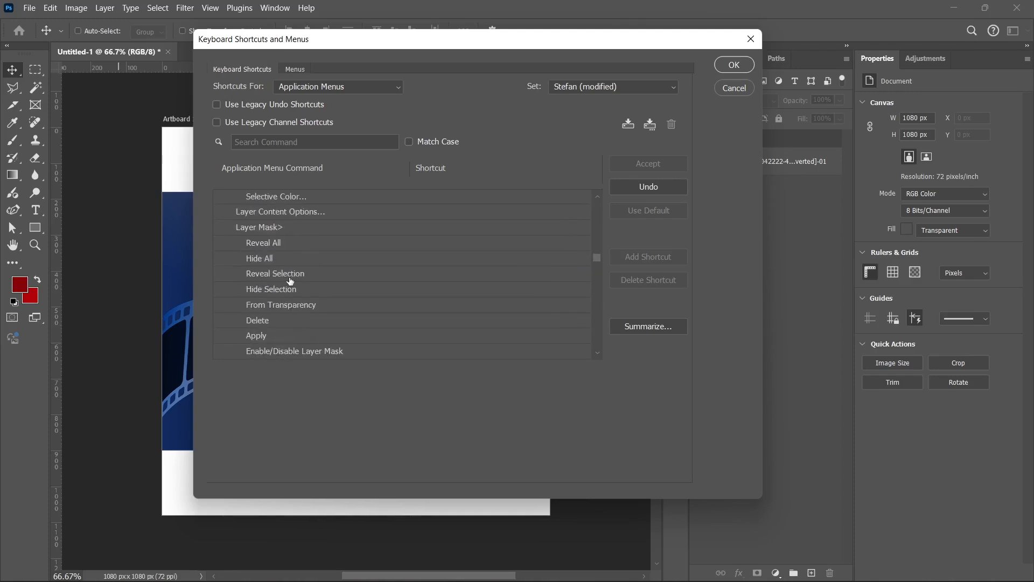
- Try Alt+Shift+Ctrl+L for Layer Mask's Reveal All, replace it with Alt+Shift+Ctrl+M, and confirm the shortcut changes
click(279, 246)
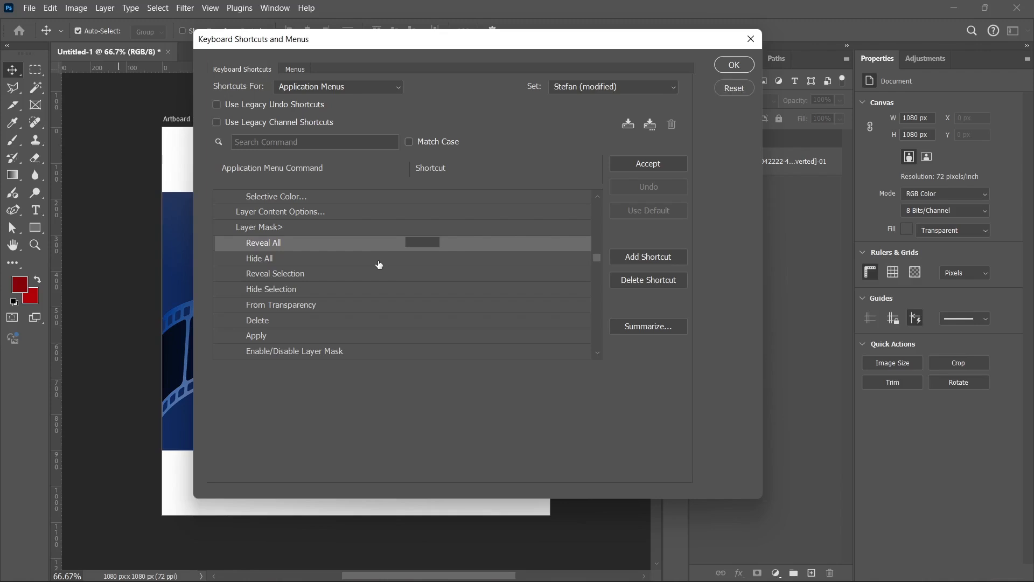
key(ctrl+alt+shift+l)
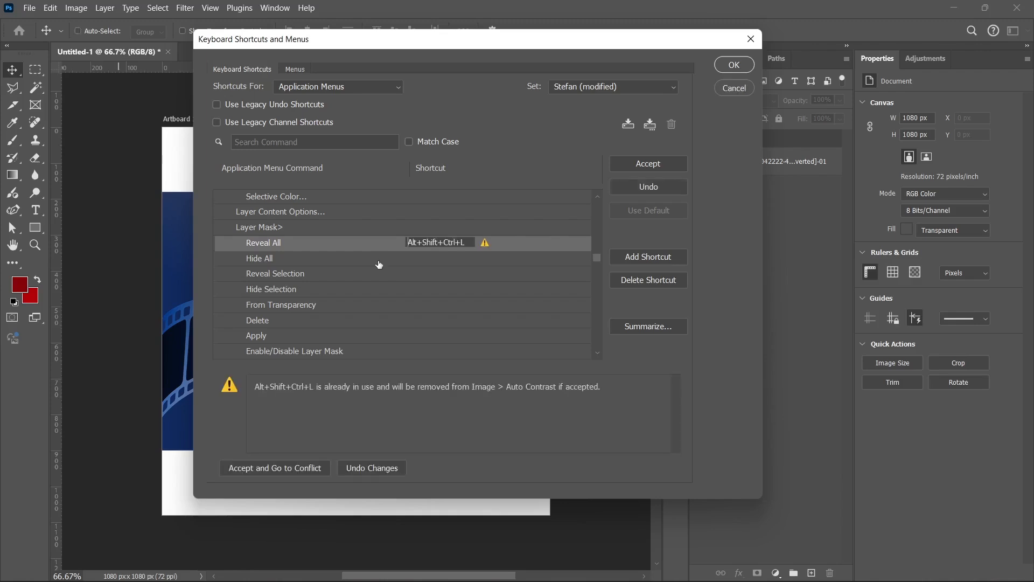
key(BackSpace)
key(ctrl+alt+shift+m)
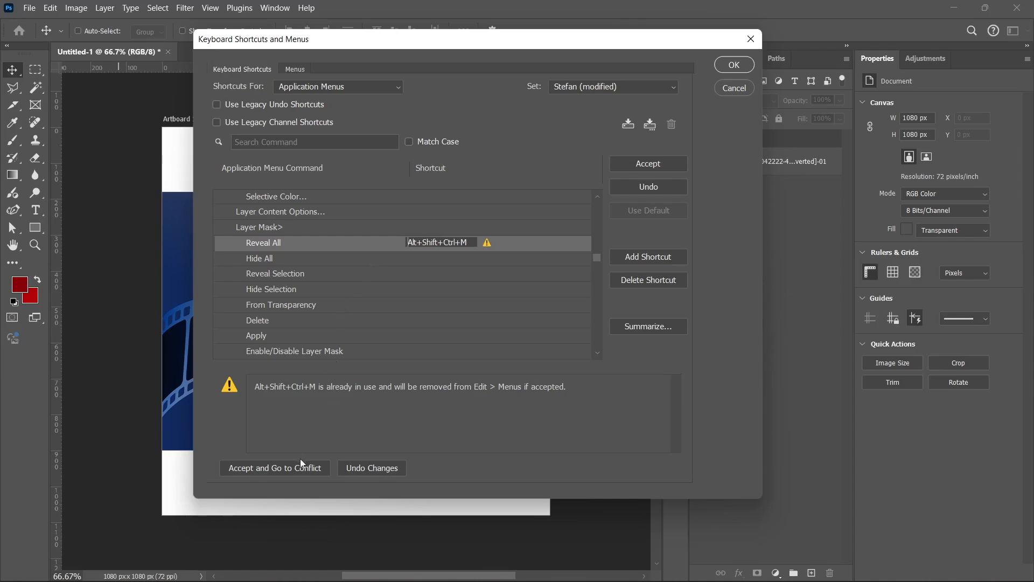
click(660, 160)
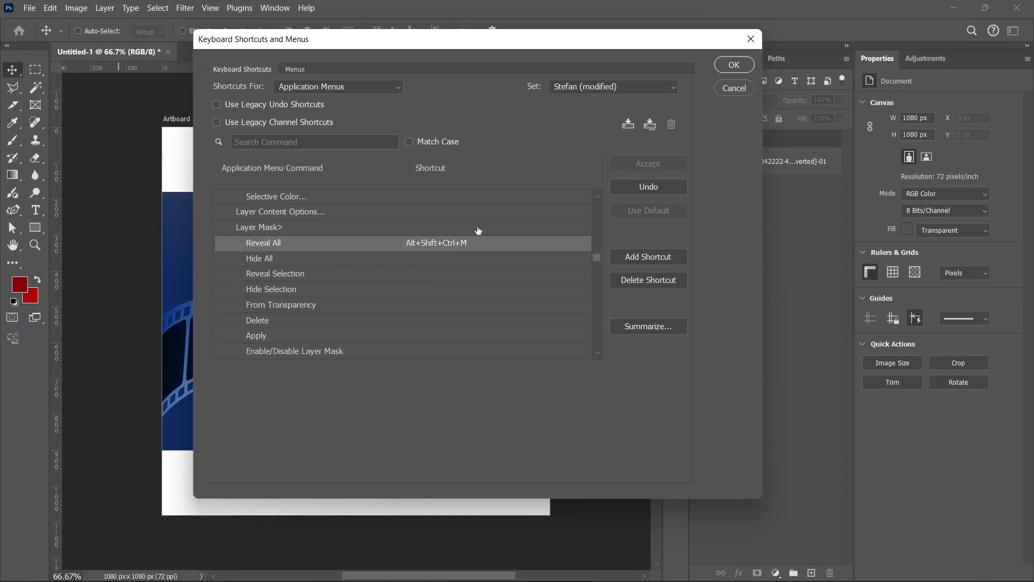
click(734, 65)
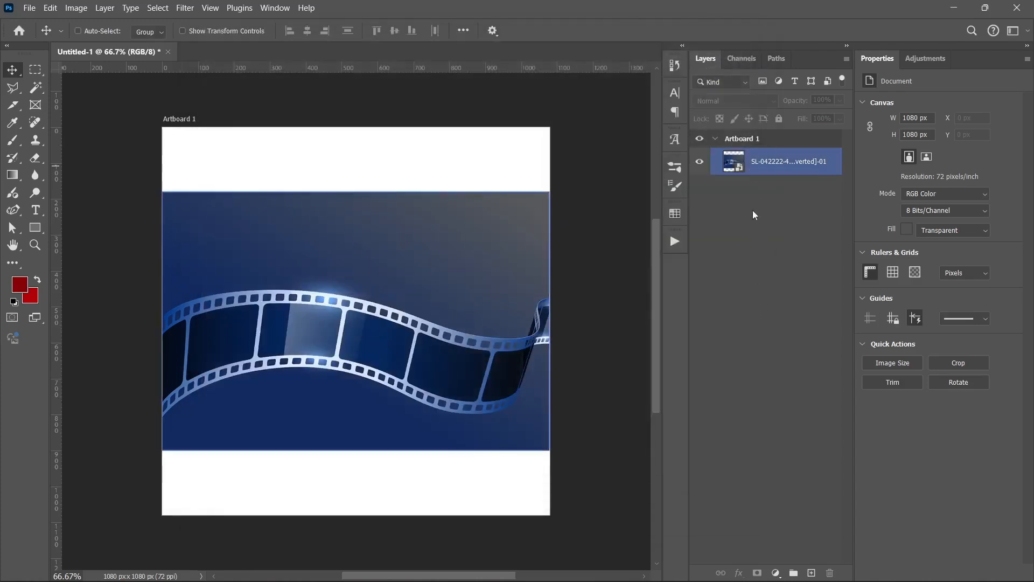
- Apply a strong Gaussian Blur to the film strip smart object layer using its new shortcut
click(763, 161)
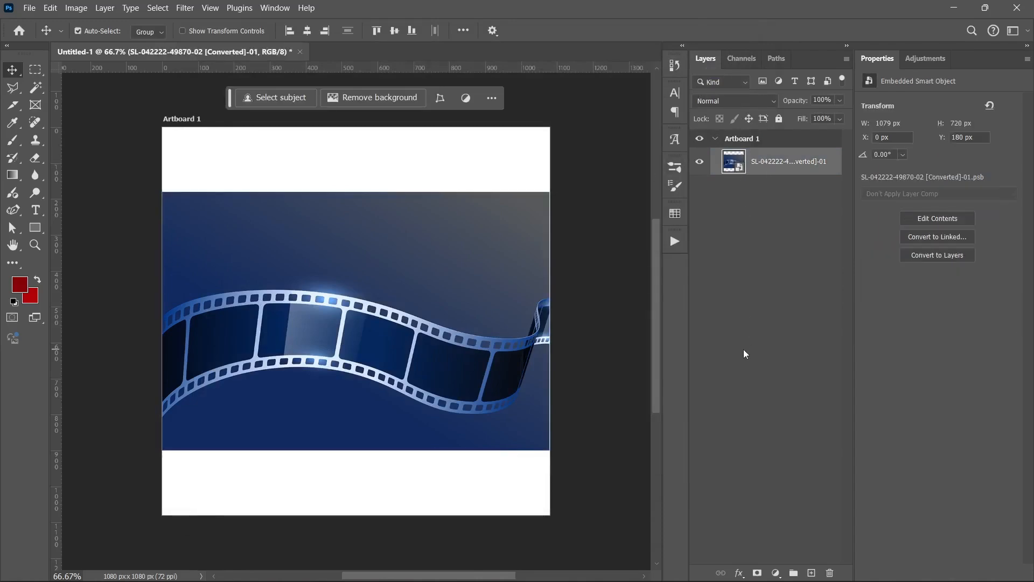
key(ctrl+alt+g)
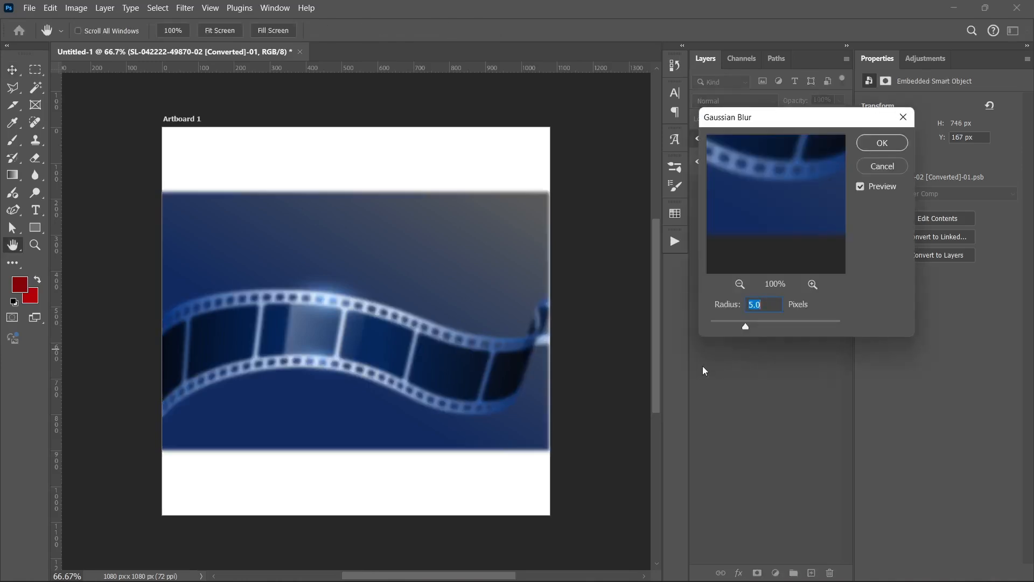
drag(775, 124, 683, 146)
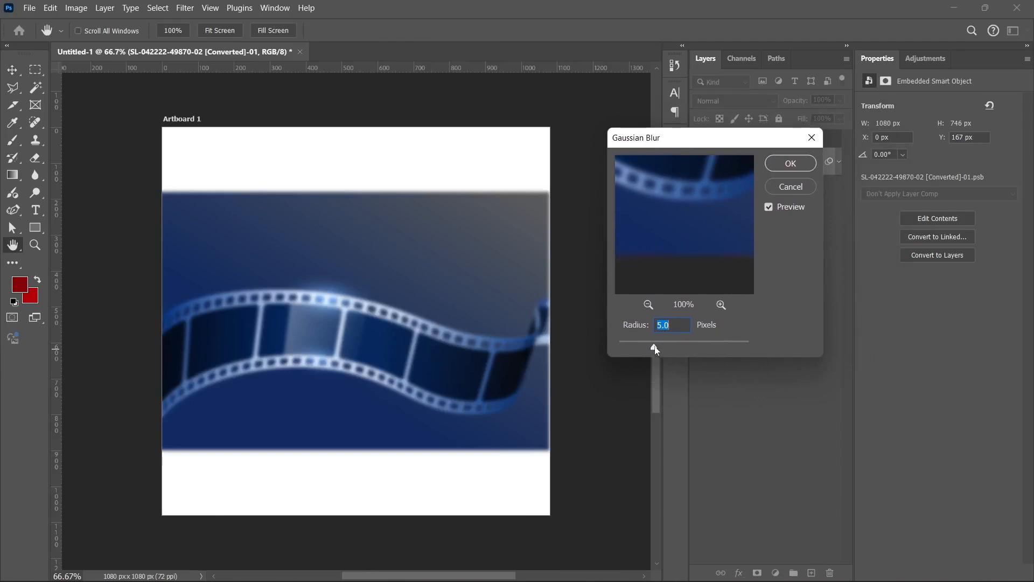
click(790, 163)
- Collapse the film strip layer's smart filter list and add a Reveal All layer mask using its new shortcut
click(838, 162)
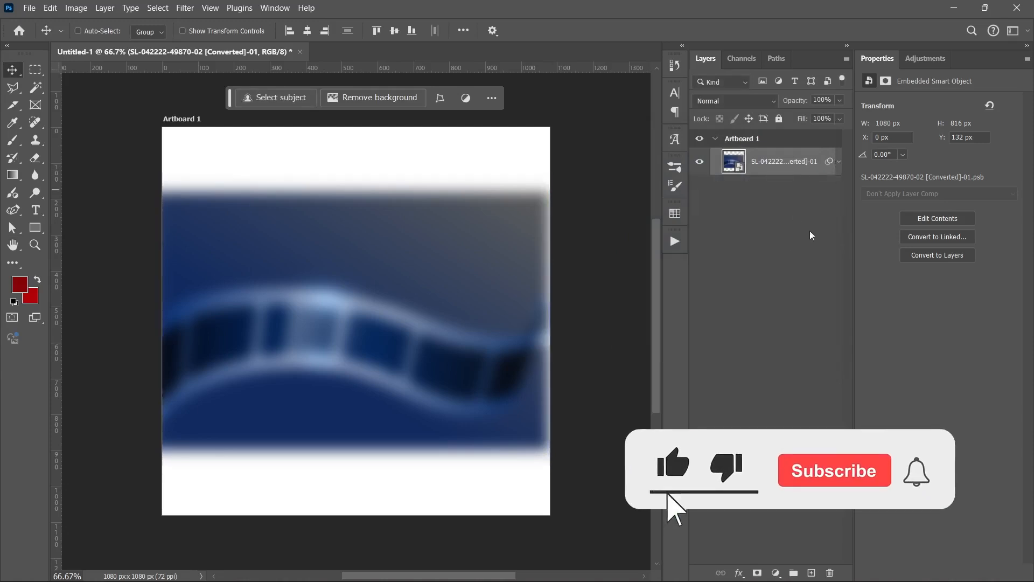
key(ctrl+shift+m)
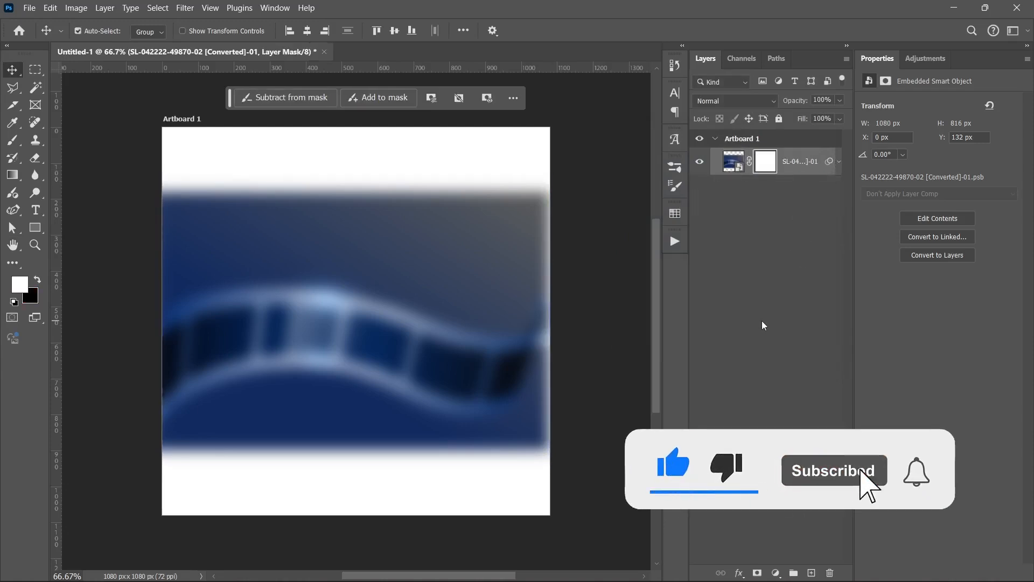